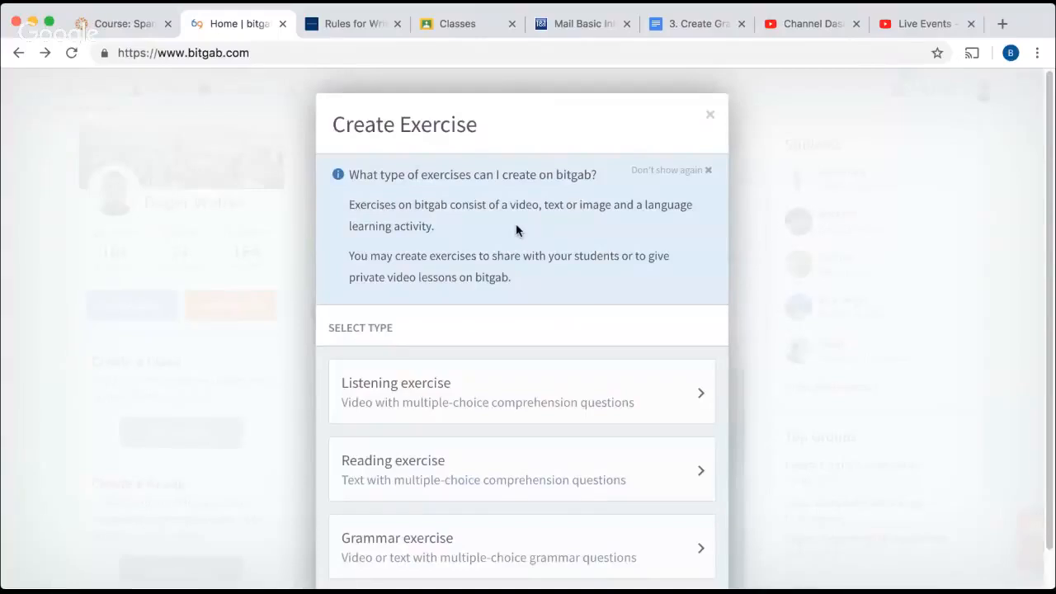
Create a new grammar exercise at the Intermediate level.
{"action": "scroll", "coordinate": [517, 227], "scroll_direction": "down", "scroll_amount": 1}
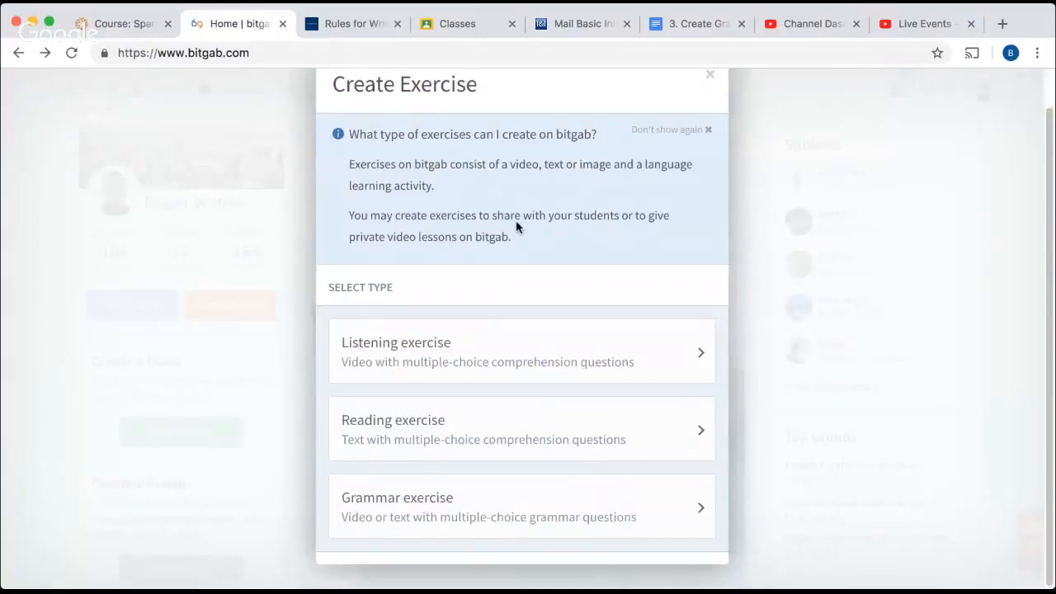
{"action": "left_click", "coordinate": [443, 506]}
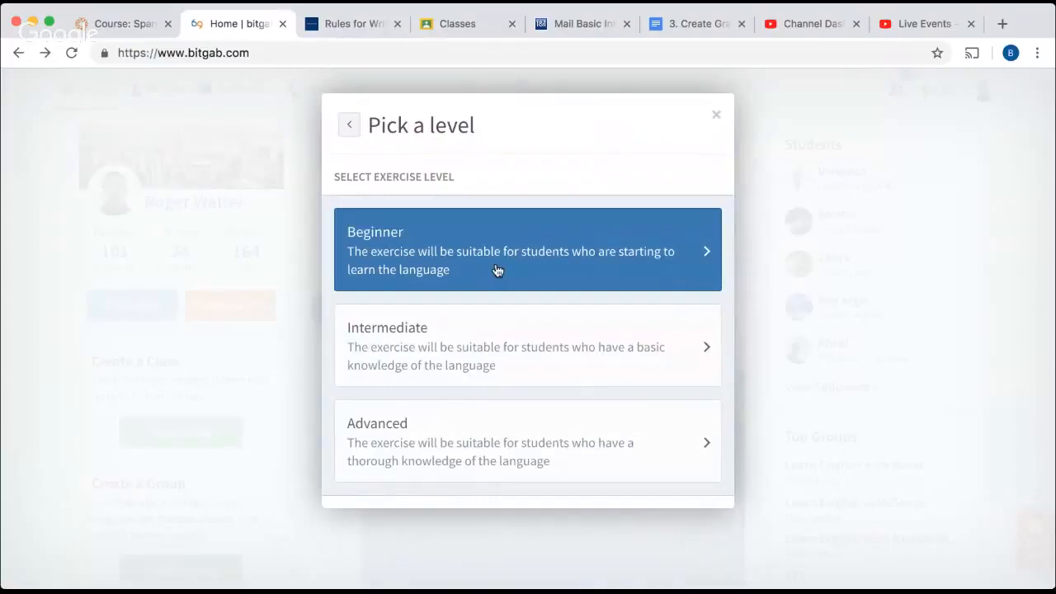
{"action": "left_click", "coordinate": [440, 352]}
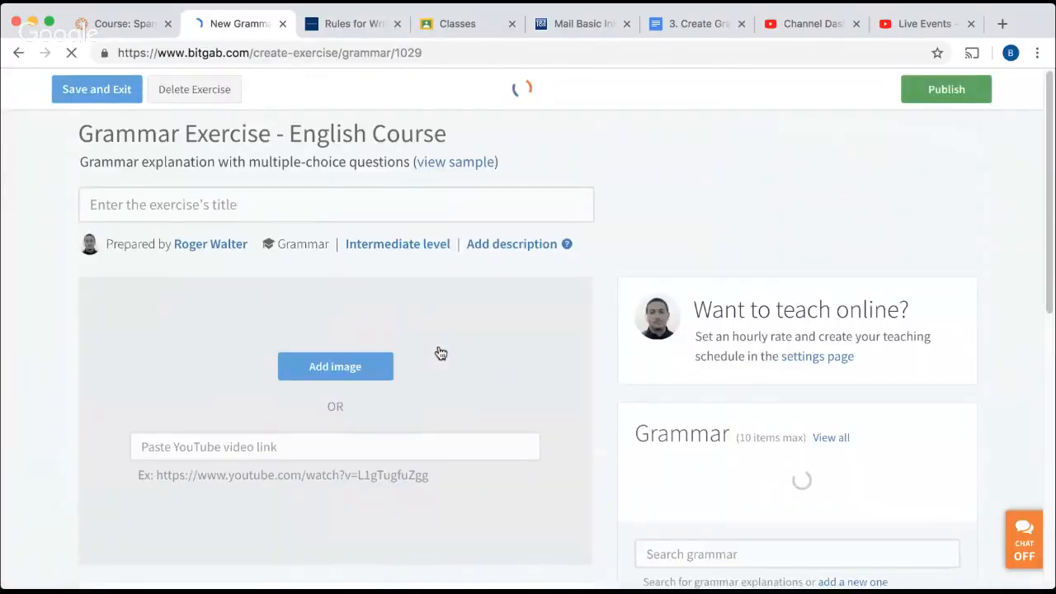
Title the exercise "Rules for writing numbers".
{"action": "left_click", "coordinate": [258, 205]}
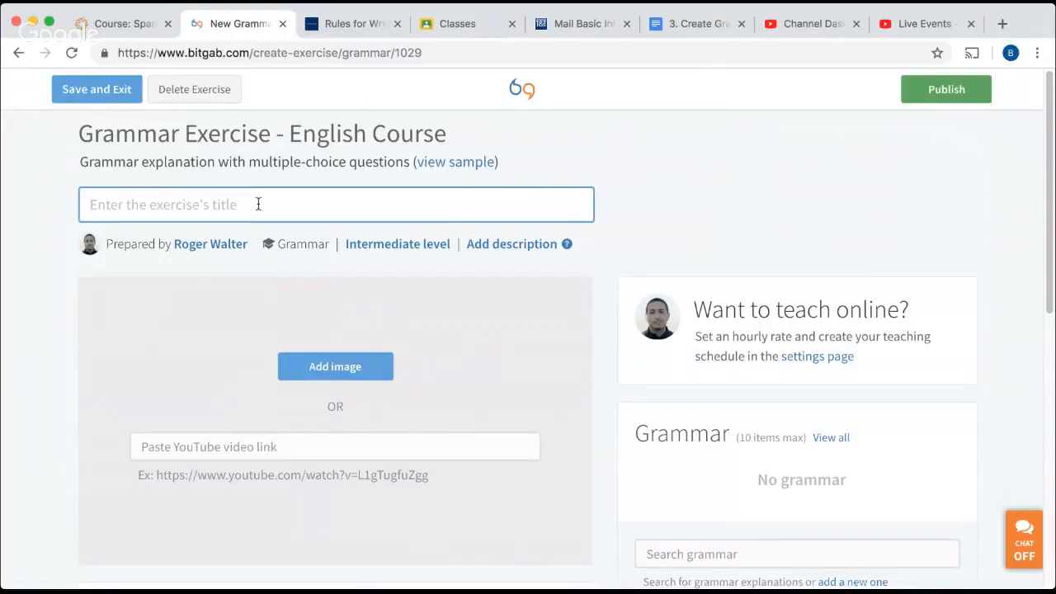
{"action": "type", "text": "R"}
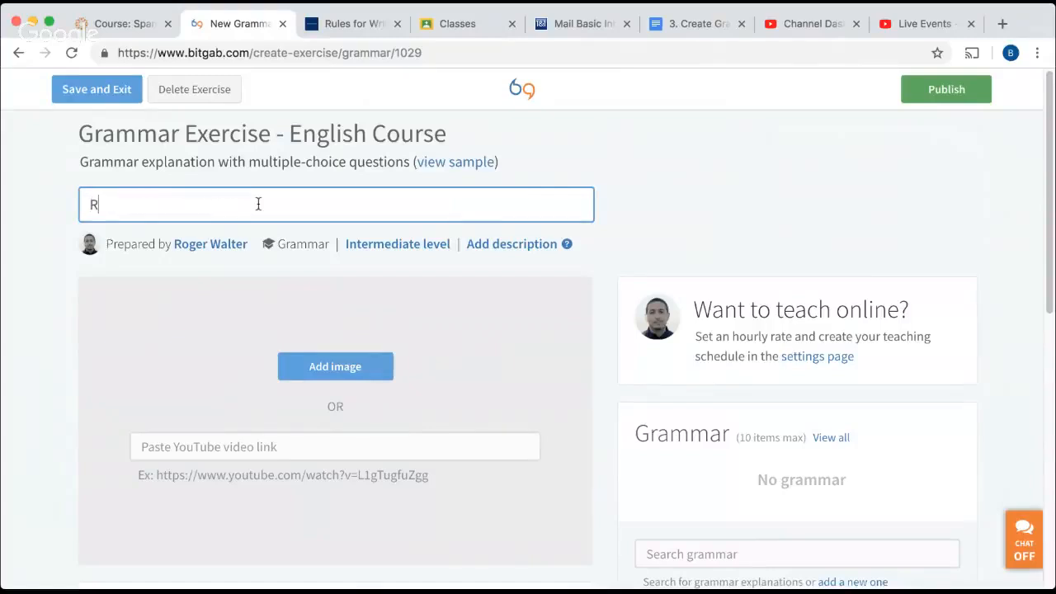
{"action": "type", "text": "ules for writing nu"}
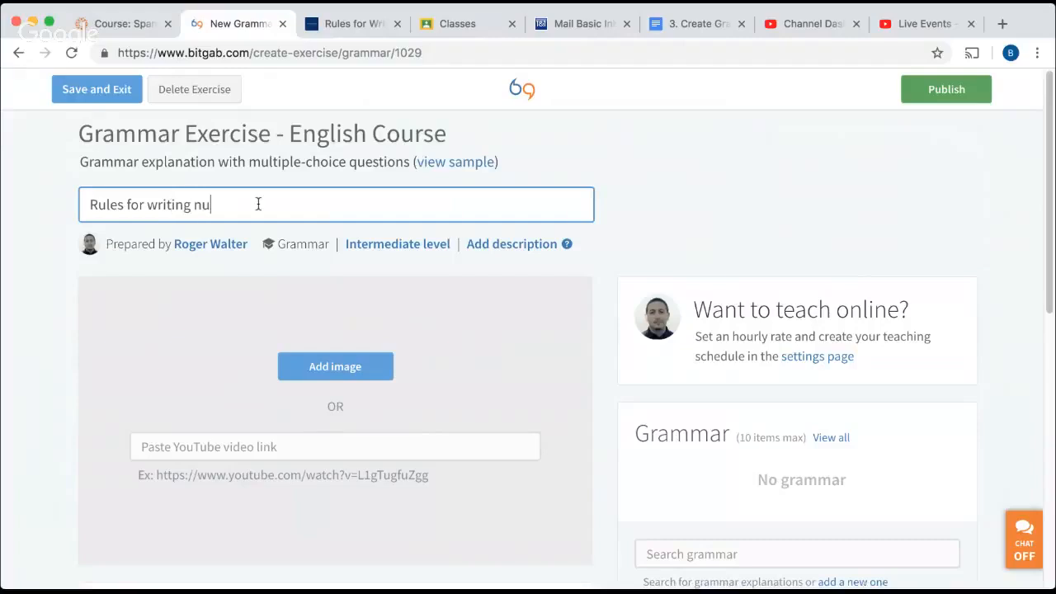
{"action": "type", "text": "mbers"}
Add and save the short exercise description "Numbers from 0-9 should be written as words...".
{"action": "left_click", "coordinate": [518, 244]}
{"action": "left_click", "coordinate": [331, 203]}
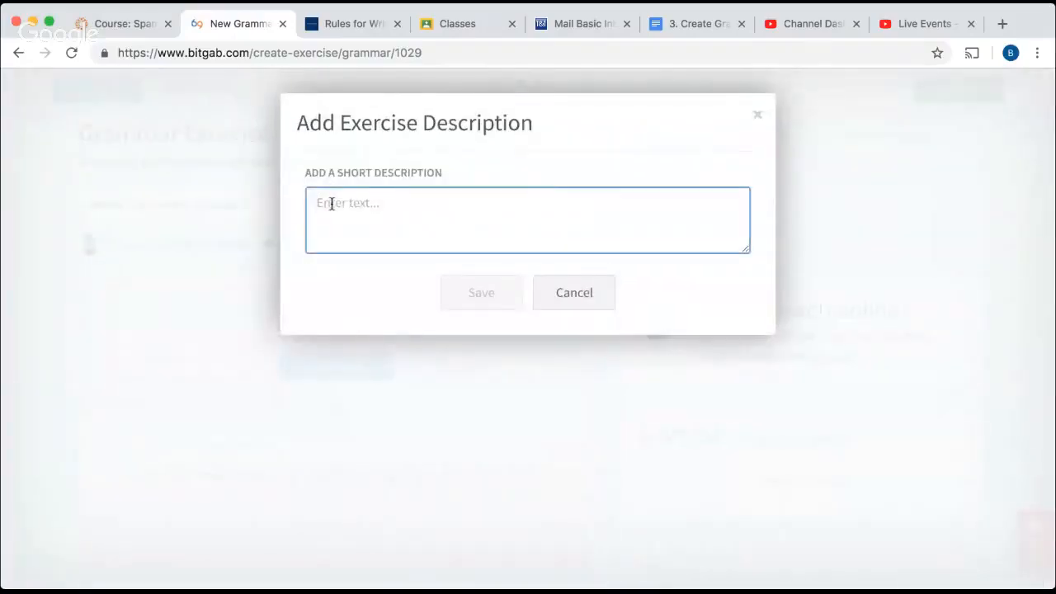
{"action": "type", "text": "Numbers "}
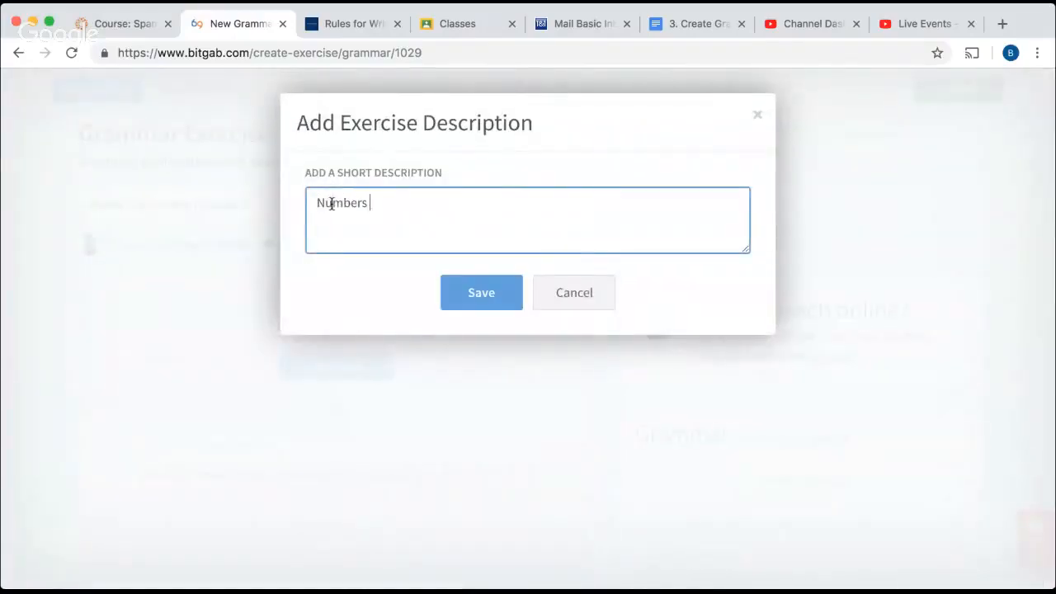
{"action": "type", "text": "from 0-"}
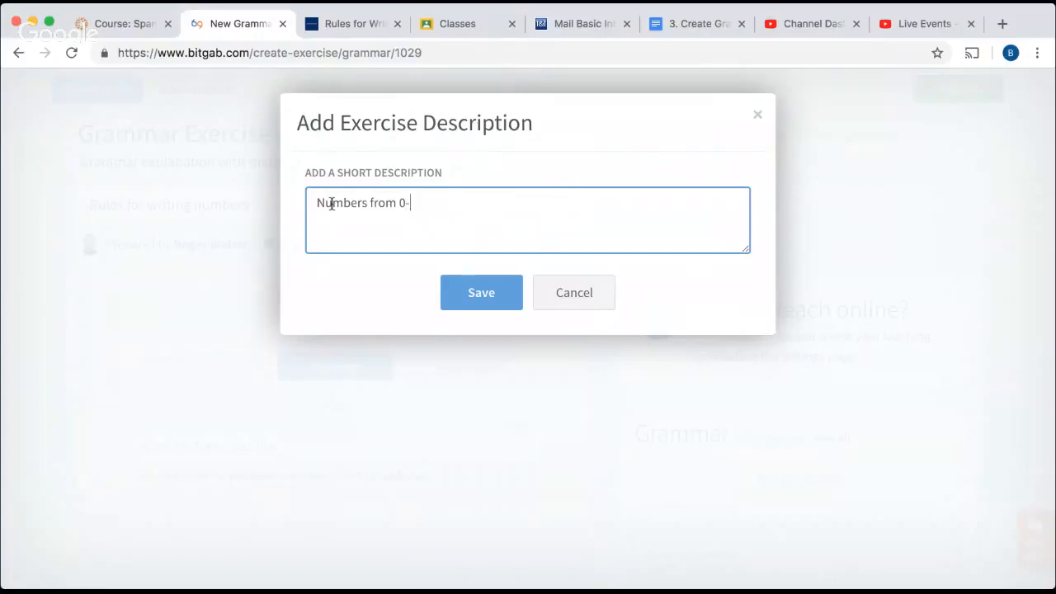
{"action": "type", "text": "9 should be written "}
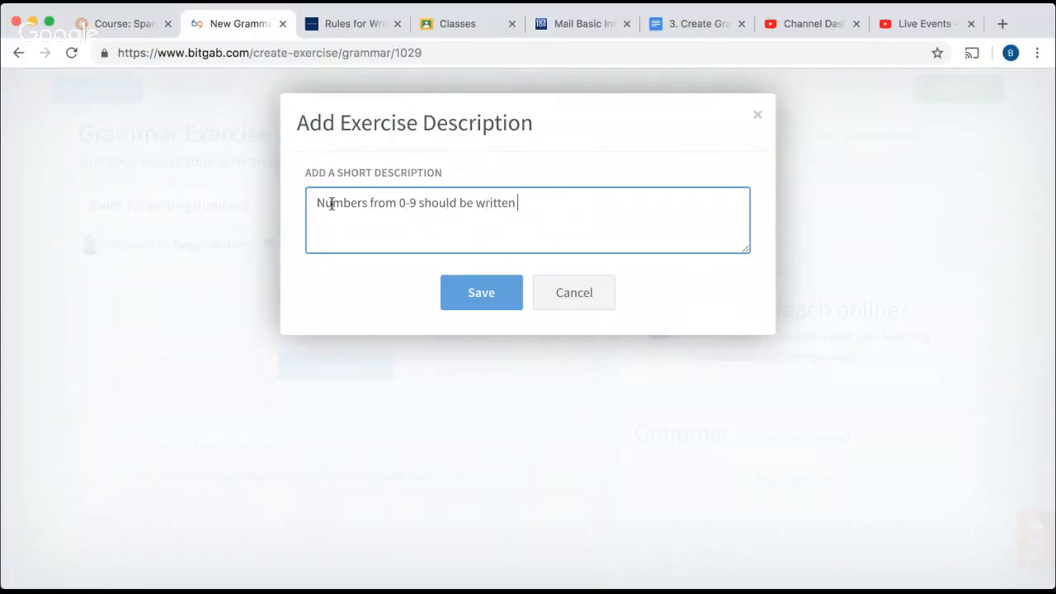
{"action": "type", "text": "as words..."}
{"action": "left_click", "coordinate": [481, 292]}
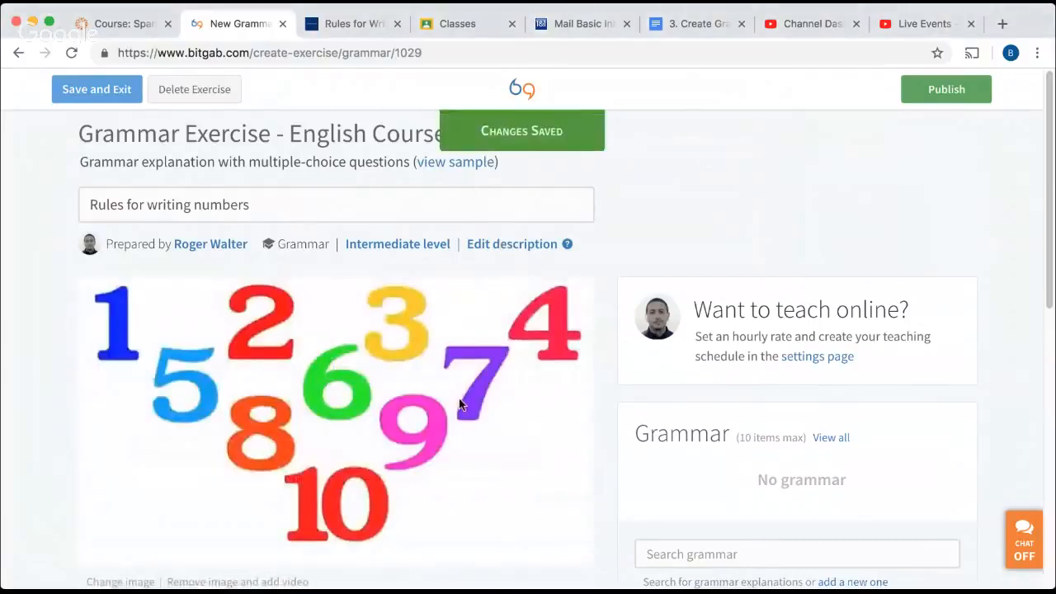
{"action": "scroll", "coordinate": [461, 403], "scroll_direction": "down", "scroll_amount": 5}
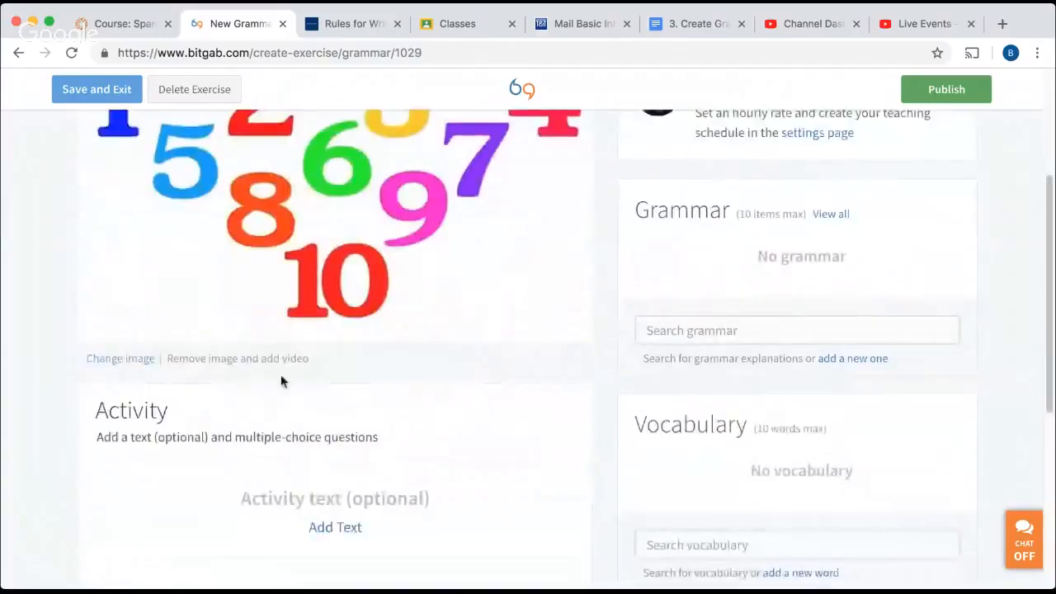
{"action": "scroll", "coordinate": [394, 356], "scroll_direction": "down", "scroll_amount": 5}
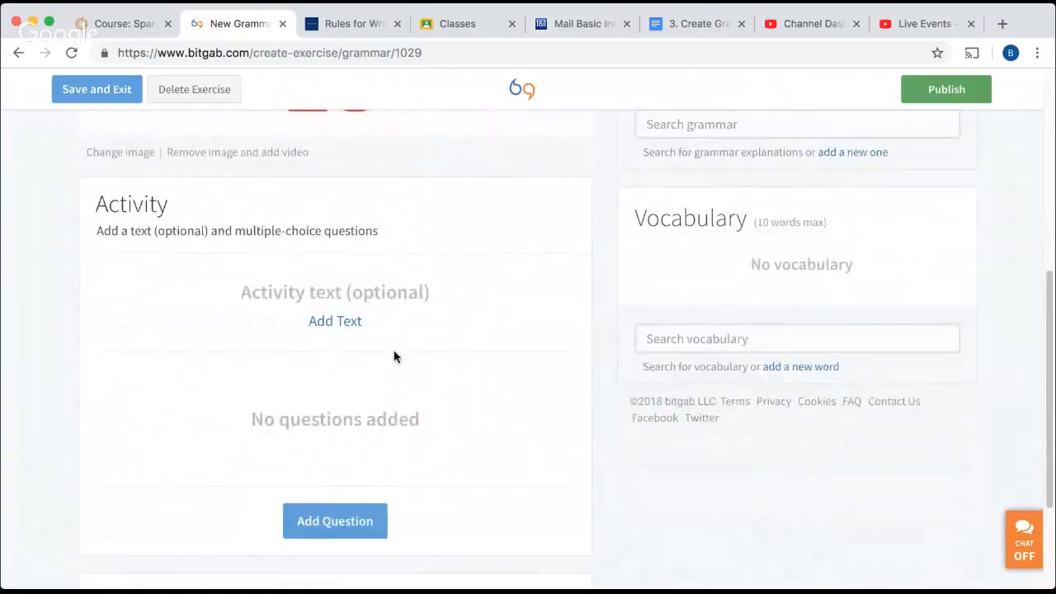
{"action": "left_click", "coordinate": [335, 322]}
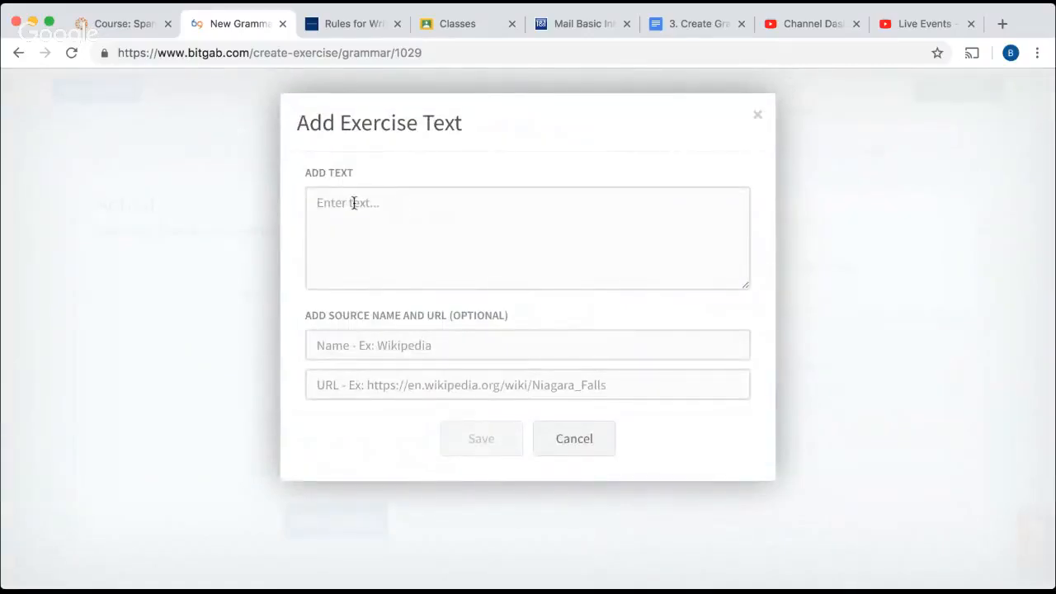
{"action": "left_click", "coordinate": [354, 203]}
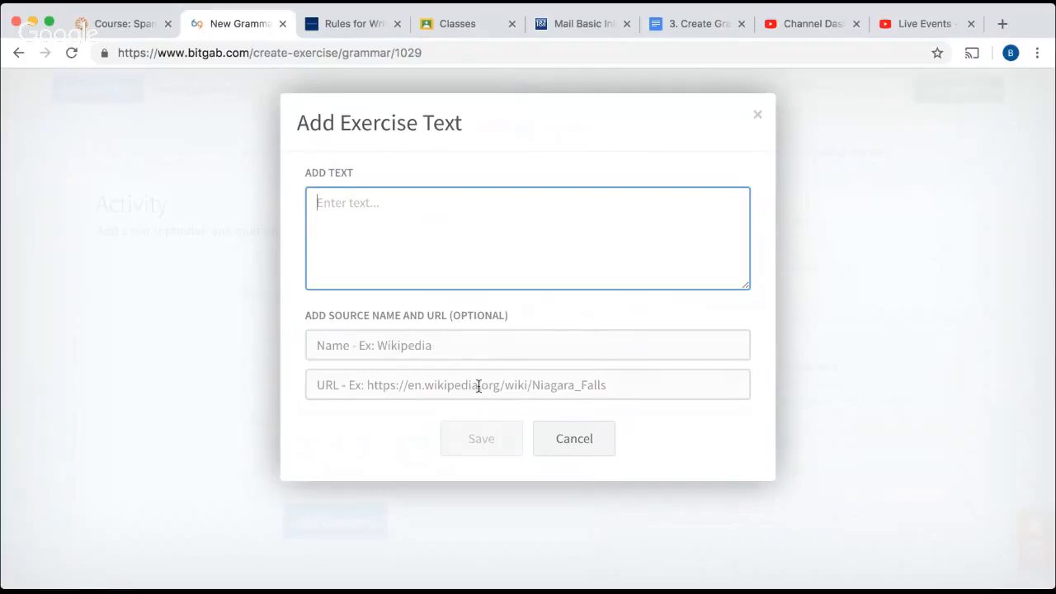
{"action": "left_click", "coordinate": [574, 442]}
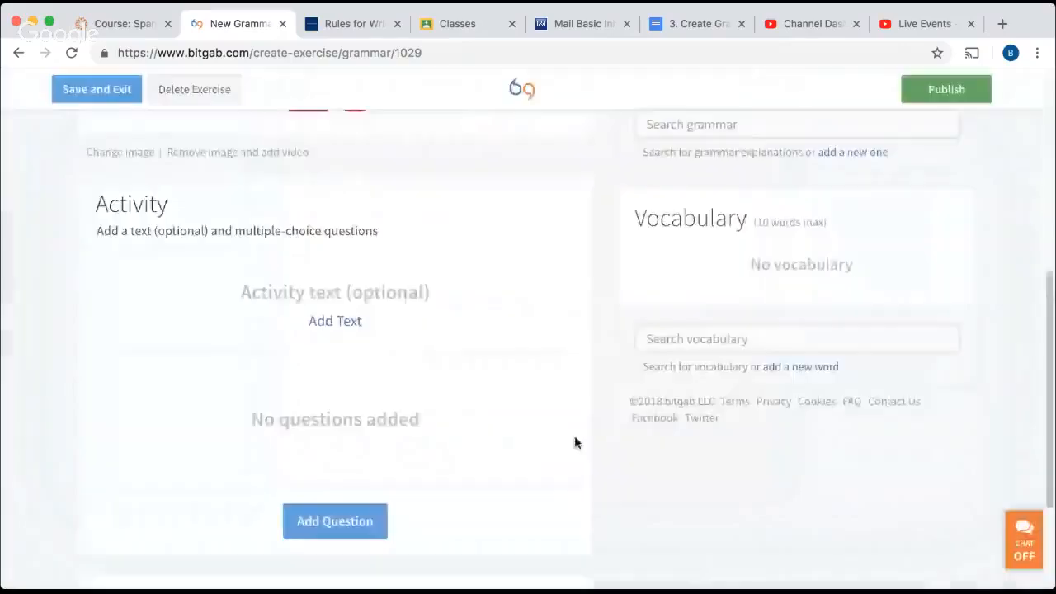
Start a new activity question with the text: The number "3" should be written as...
{"action": "scroll", "coordinate": [444, 400], "scroll_direction": "down", "scroll_amount": 3}
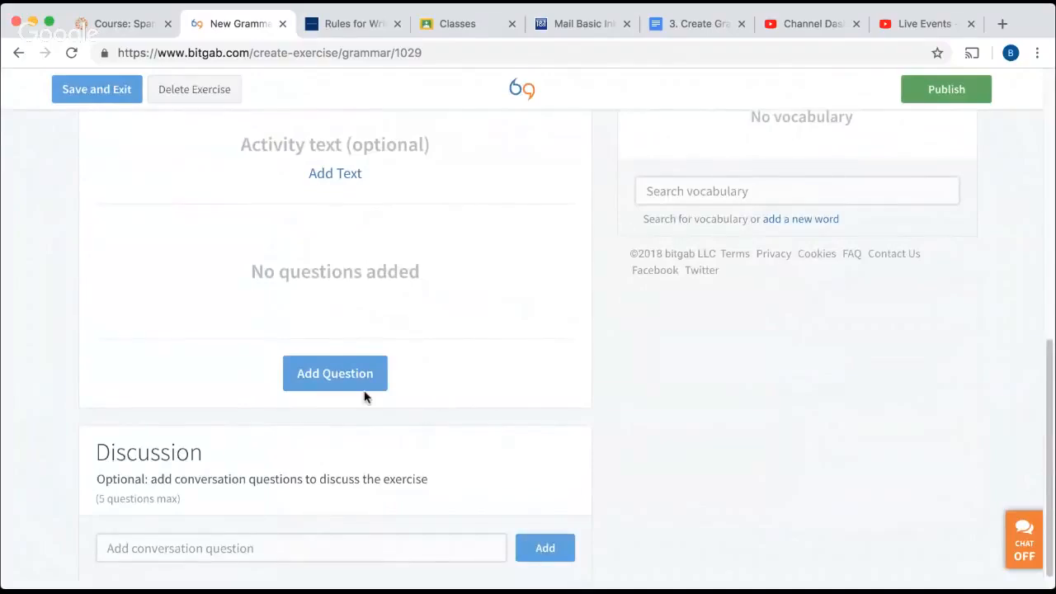
{"action": "left_click", "coordinate": [339, 374]}
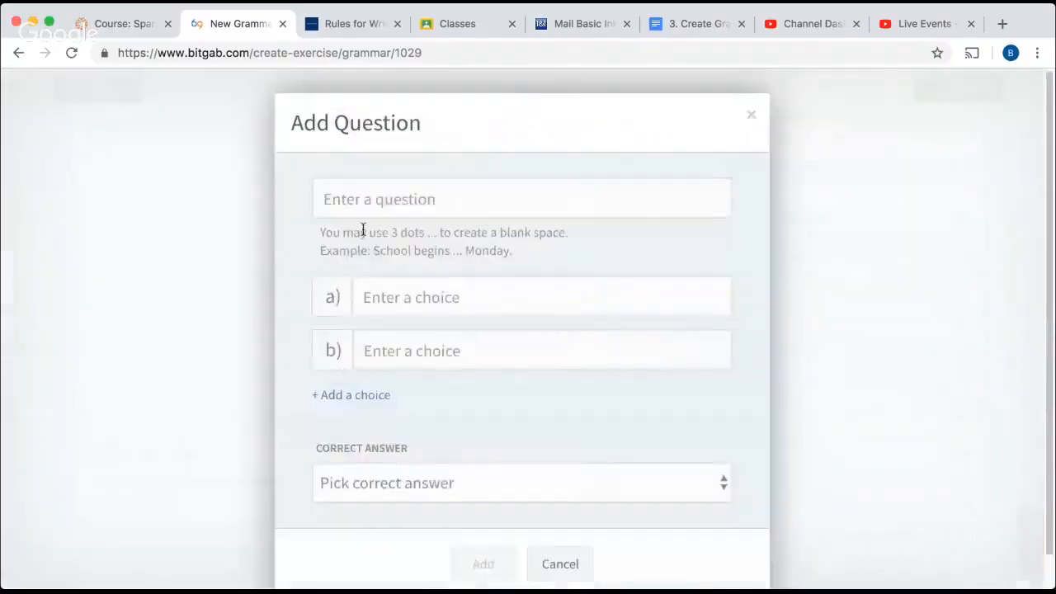
{"action": "left_click", "coordinate": [351, 196]}
{"action": "type", "text": "The"}
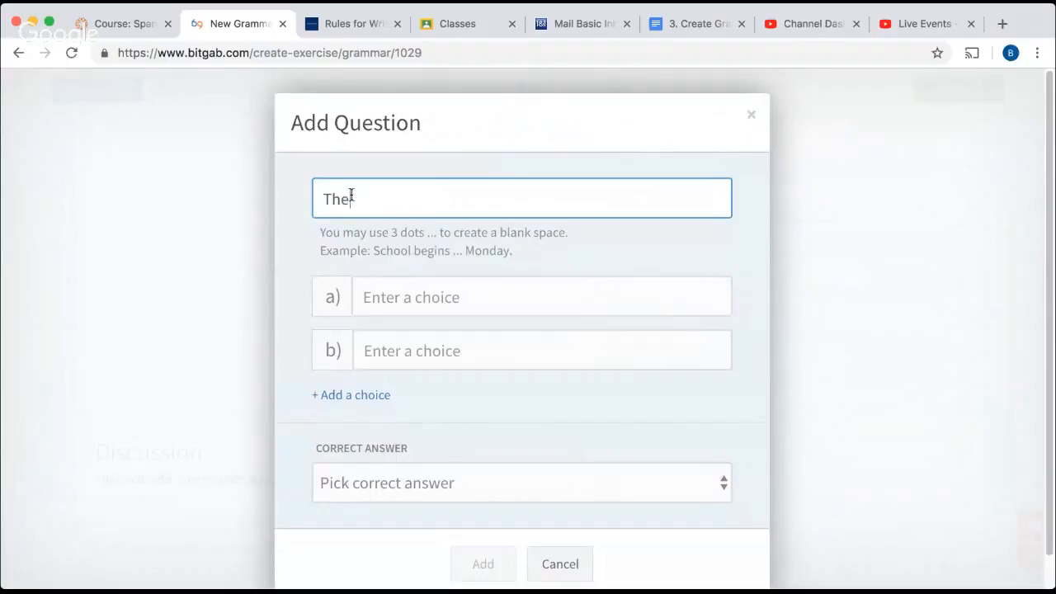
{"action": "type", "text": " nuber \"3"}
{"action": "key", "text": "BackSpace"}
{"action": "key", "text": "BackSpace"}
{"action": "key", "text": "BackSpace"}
{"action": "key", "text": "BackSpace"}
{"action": "key", "text": "BackSpace"}
{"action": "key", "text": "BackSpace"}
{"action": "type", "text": "mber "}
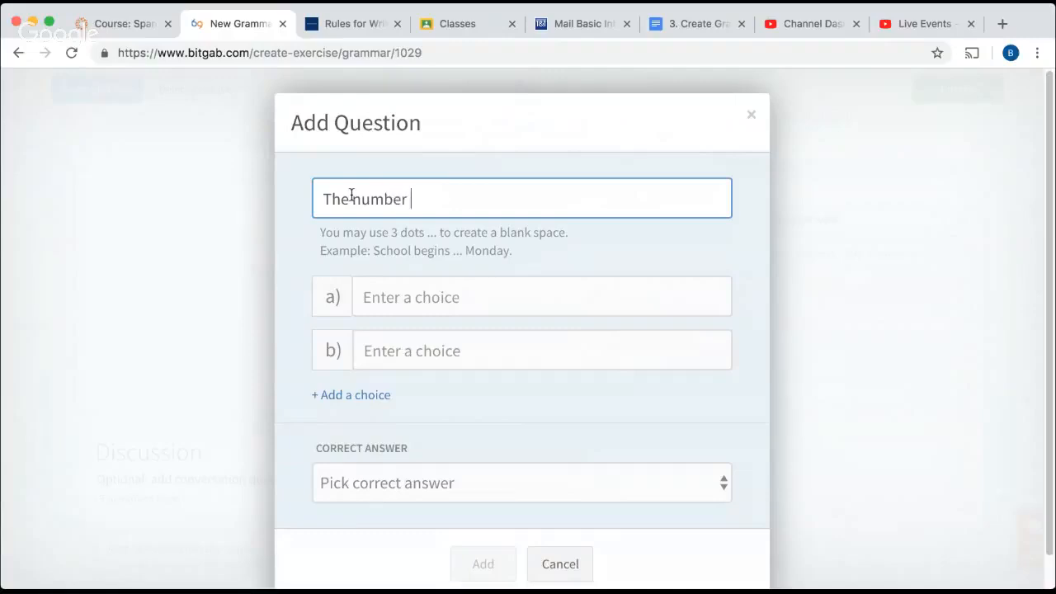
{"action": "type", "text": "\"3\" should be writte"}
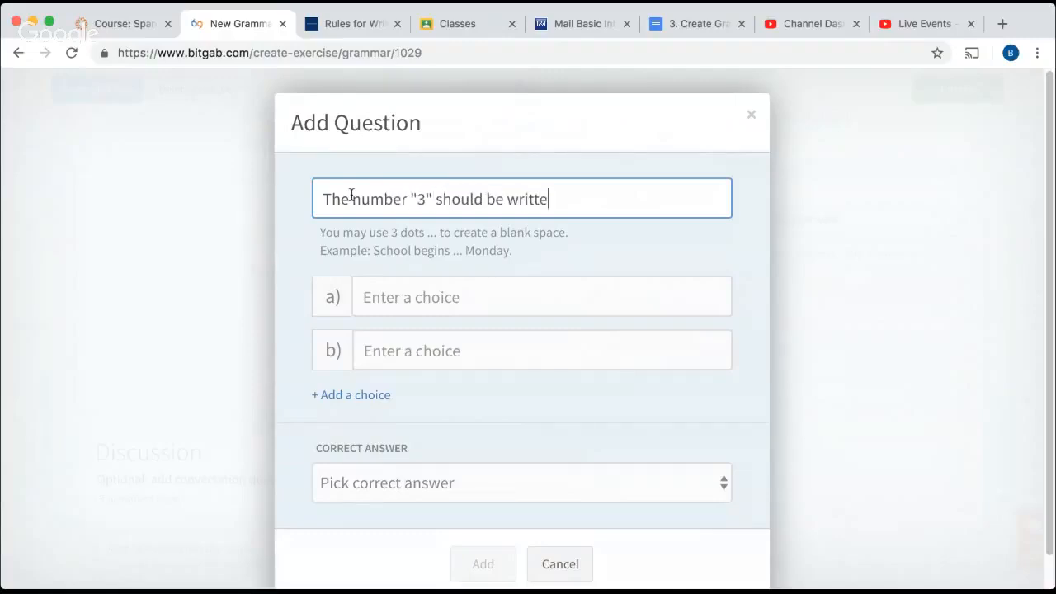
{"action": "type", "text": "n as..."}
Give the question three choices: a) "3", b) "Three" and c) "It doesn't matter".
{"action": "left_click", "coordinate": [402, 297]}
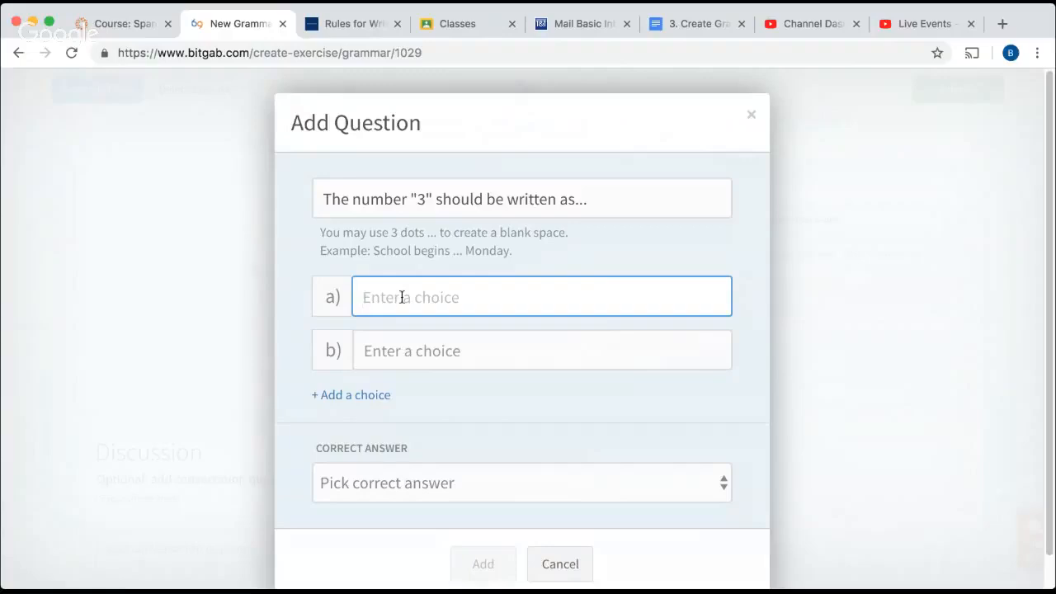
{"action": "type", "text": "3"}
{"action": "left_click", "coordinate": [388, 351]}
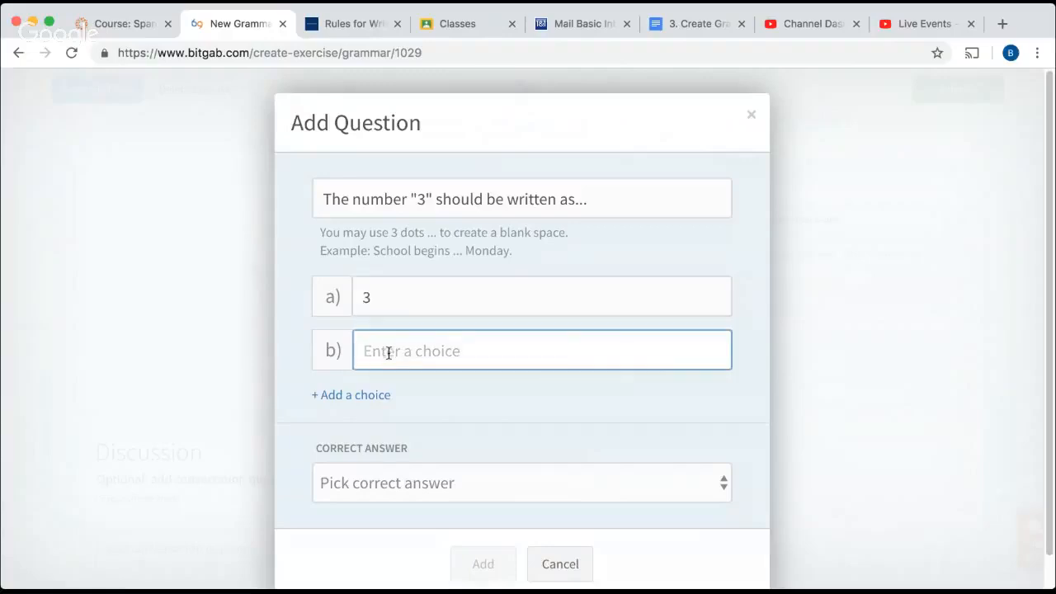
{"action": "type", "text": "Three"}
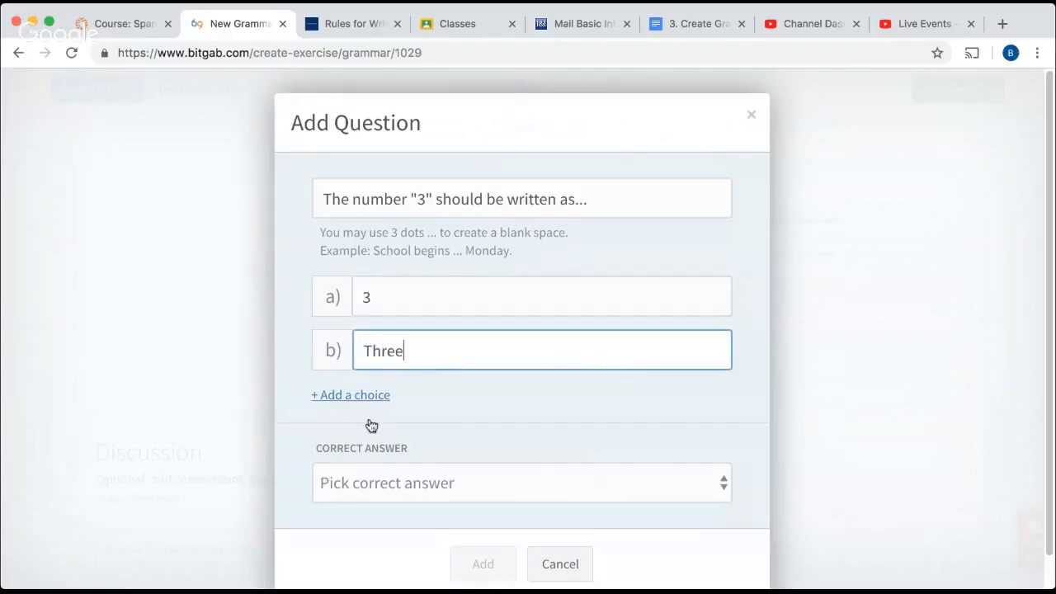
{"action": "left_click", "coordinate": [355, 398]}
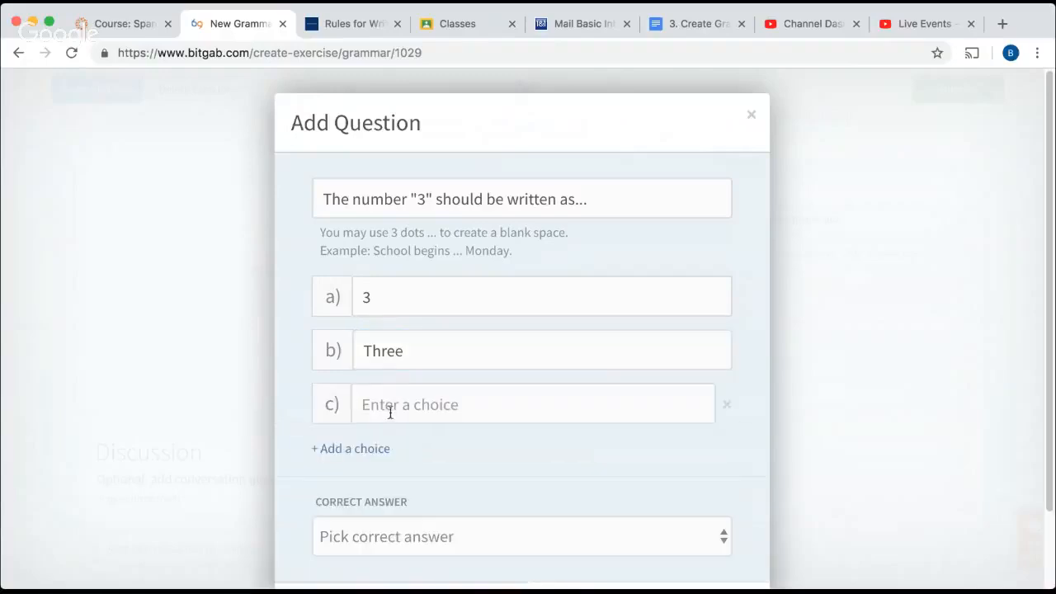
{"action": "type", "text": "It doesn;"}
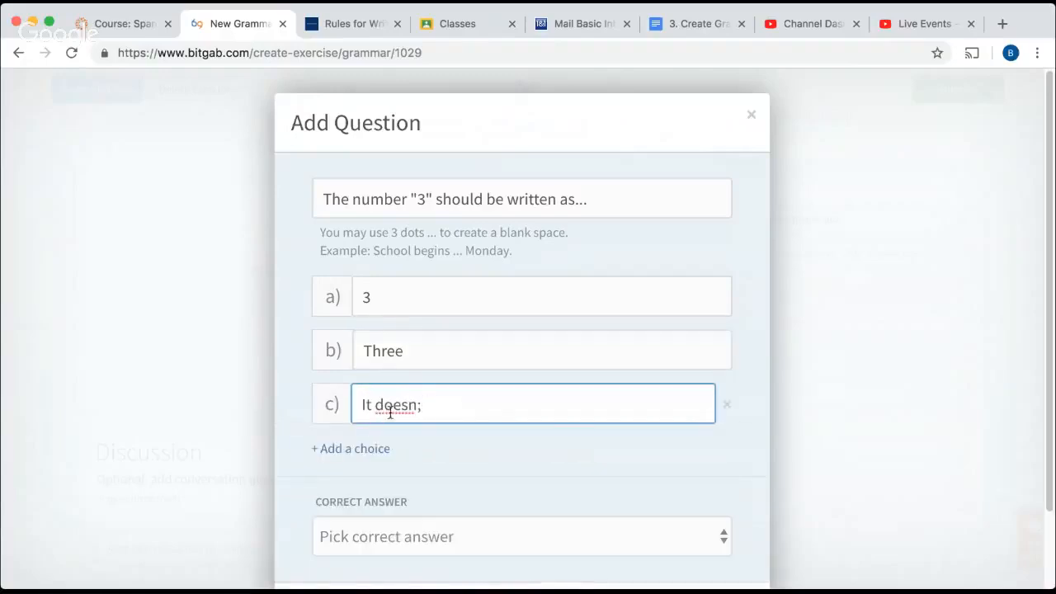
{"action": "key", "text": "BackSpace"}
{"action": "type", "text": "'t matter"}
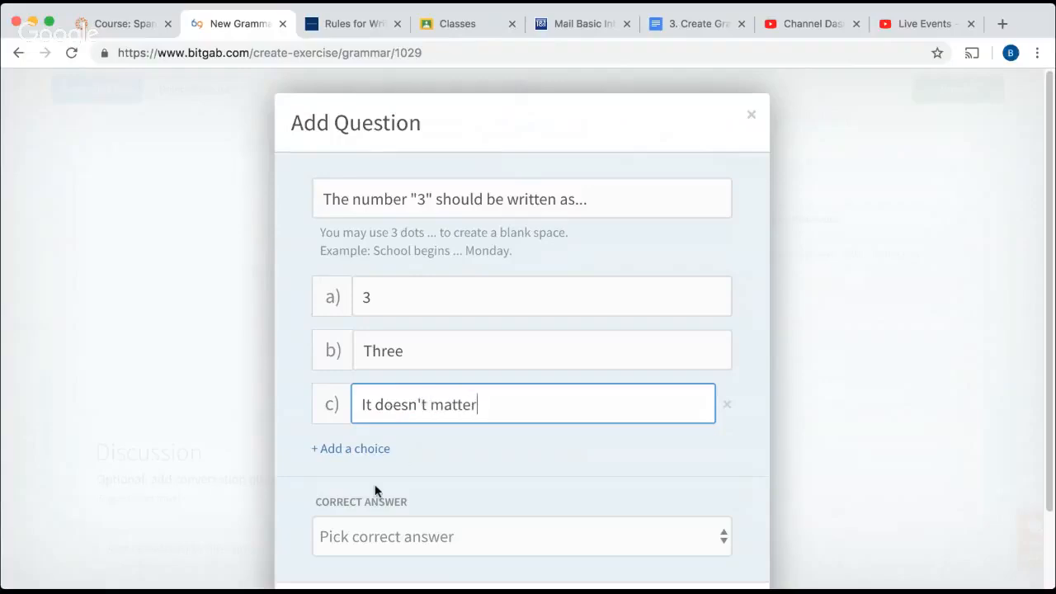
Set choice "b" as the correct answer and add the question to the activity.
{"action": "scroll", "coordinate": [376, 487], "scroll_direction": "down", "scroll_amount": 2}
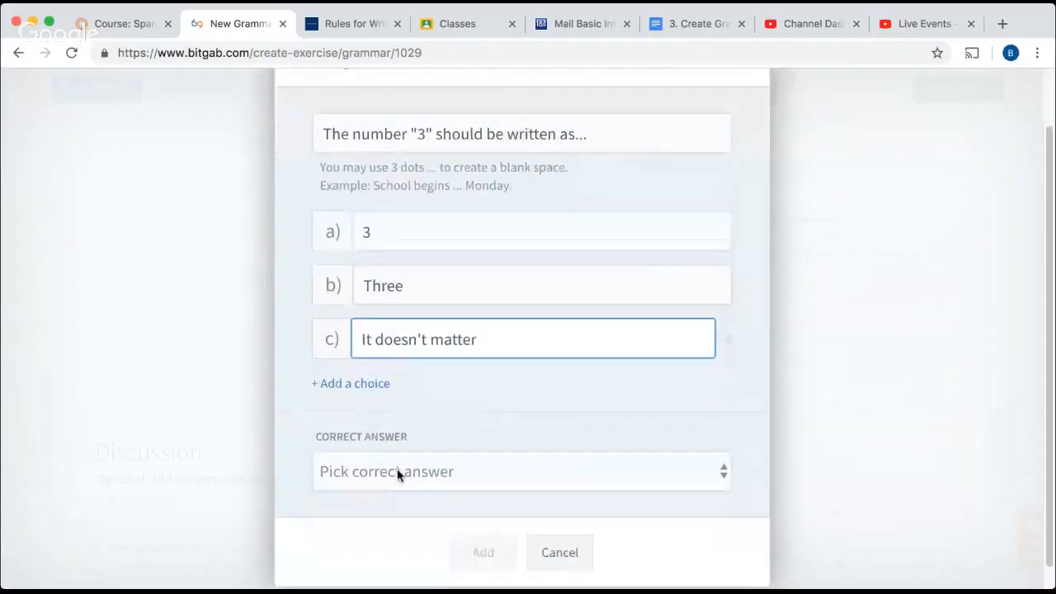
{"action": "left_click", "coordinate": [397, 471]}
{"action": "left_click", "coordinate": [372, 523]}
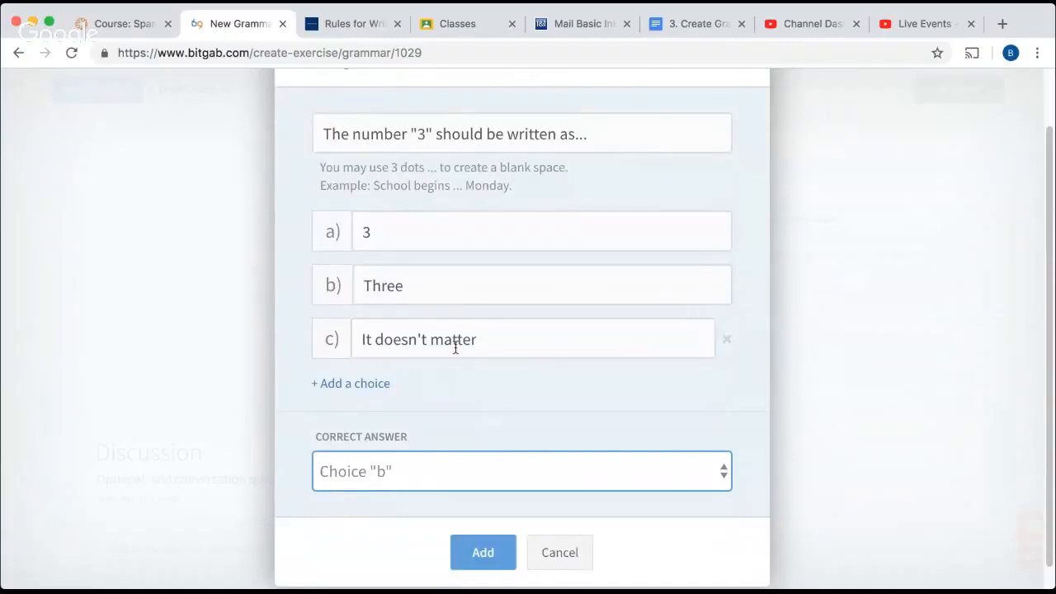
{"action": "scroll", "coordinate": [466, 322], "scroll_direction": "down", "scroll_amount": 1}
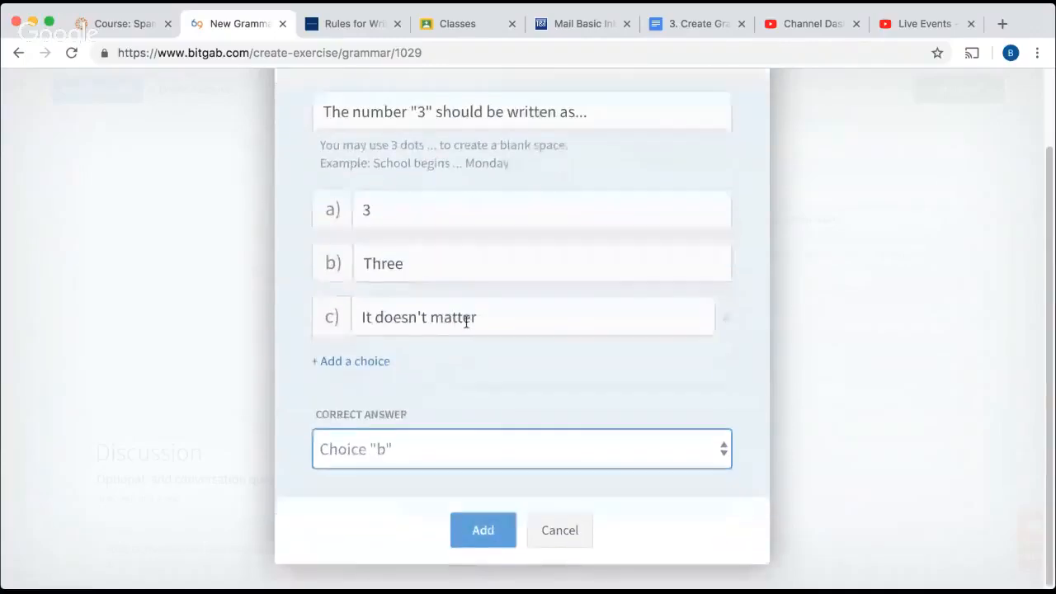
{"action": "left_click", "coordinate": [486, 529]}
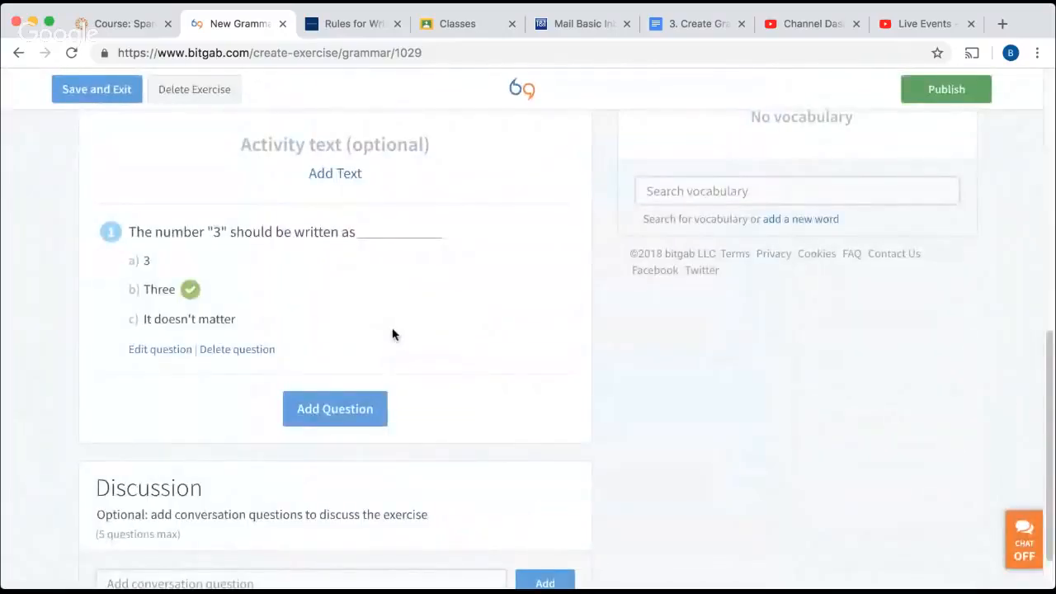
{"action": "left_click", "coordinate": [335, 411]}
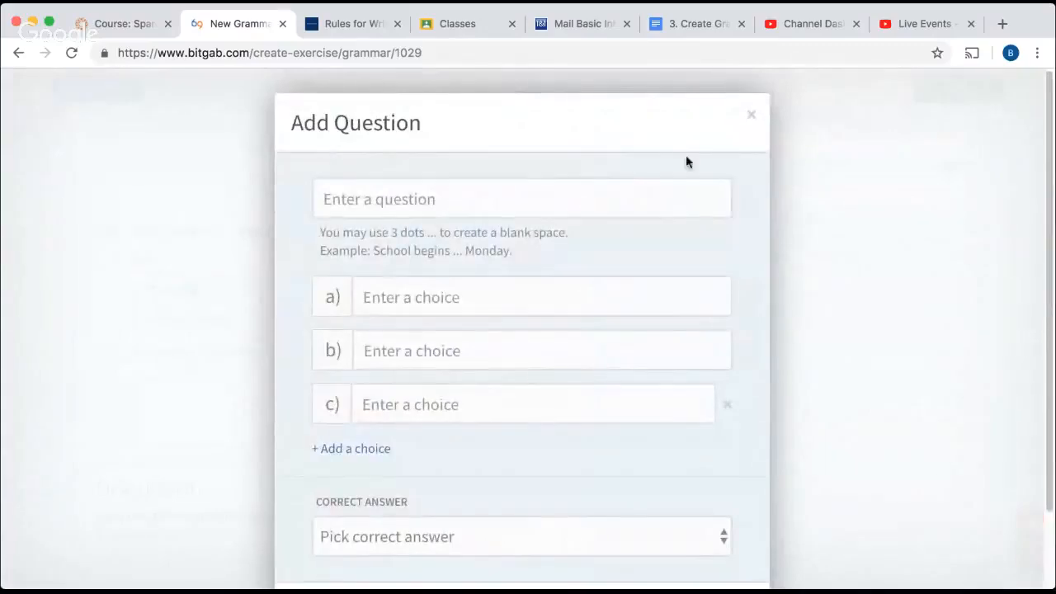
{"action": "left_click", "coordinate": [752, 120]}
Add the discussion question "What is your favorite number and why?" to the exercise.
{"action": "scroll", "coordinate": [394, 396], "scroll_direction": "down", "scroll_amount": 2}
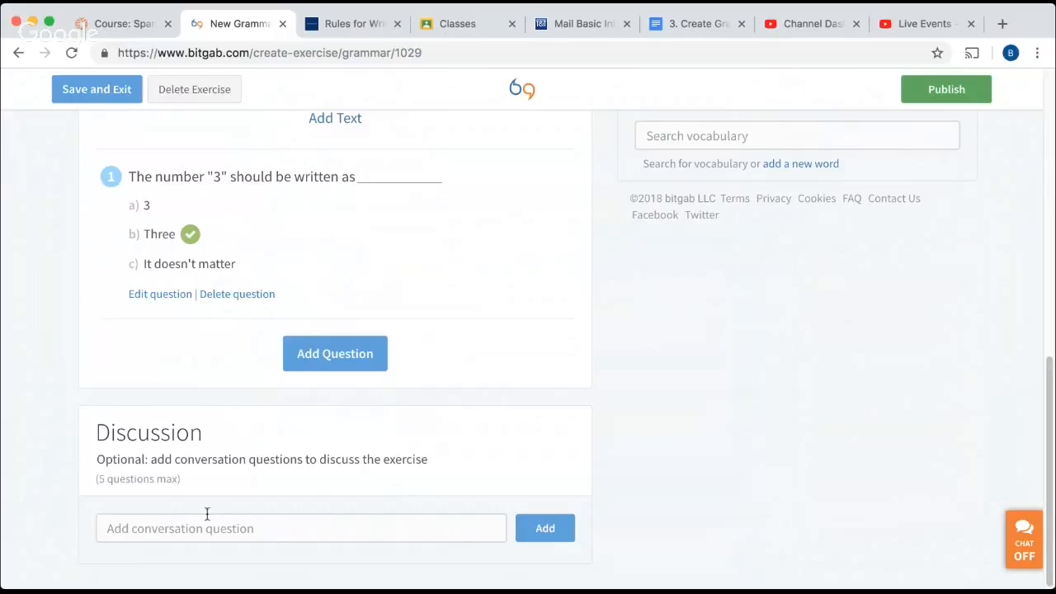
{"action": "left_click", "coordinate": [144, 529]}
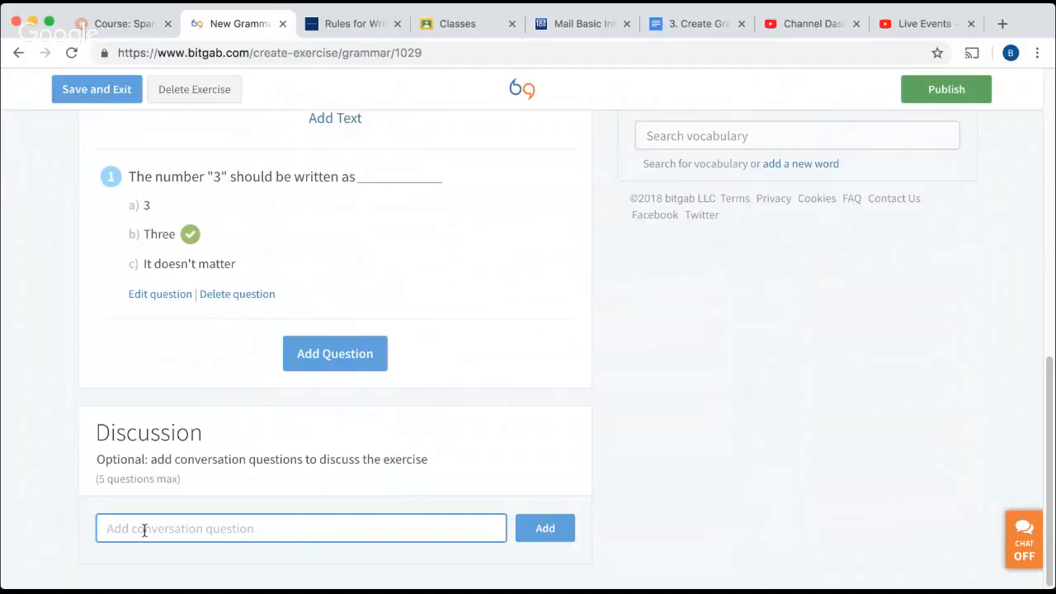
{"action": "type", "text": "What is your favorite nu"}
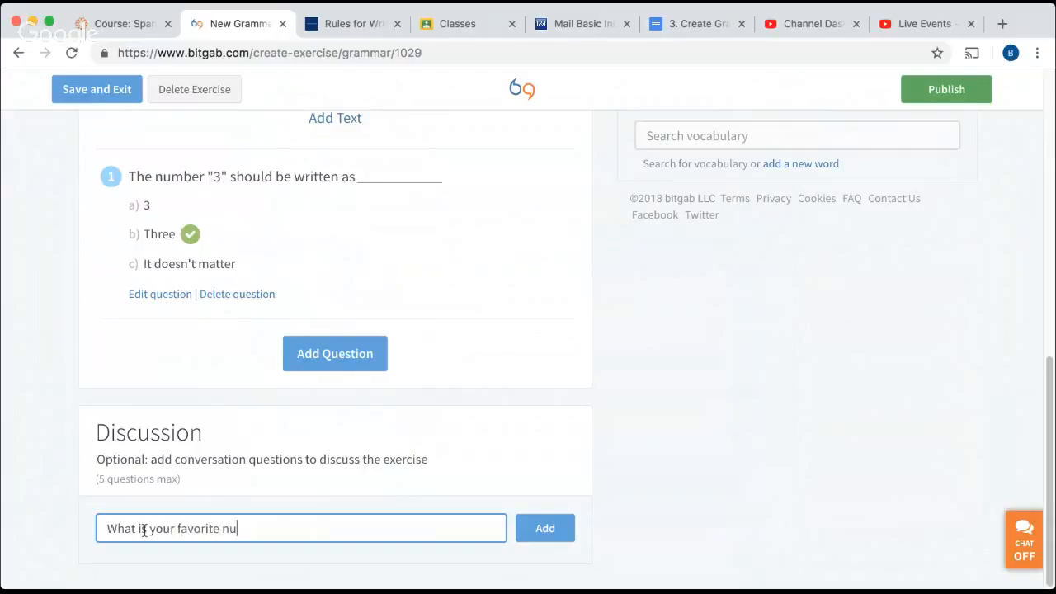
{"action": "type", "text": "mber and why?"}
{"action": "left_click", "coordinate": [545, 529]}
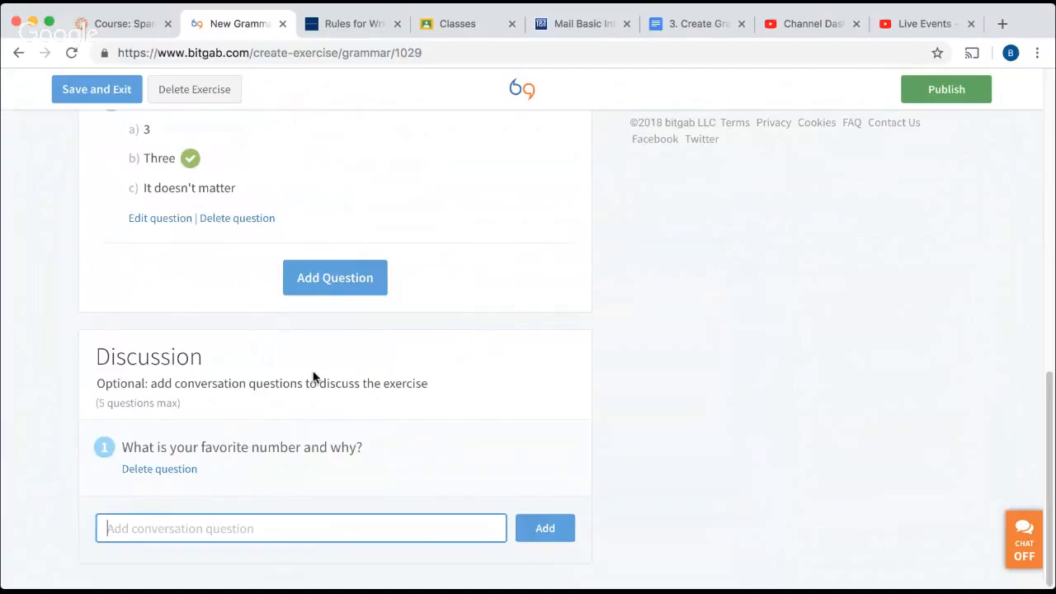
Attach the existing grammar explanation "Capitalization" to the exercise and remove it again.
{"action": "scroll", "coordinate": [314, 378], "scroll_direction": "up", "scroll_amount": 7}
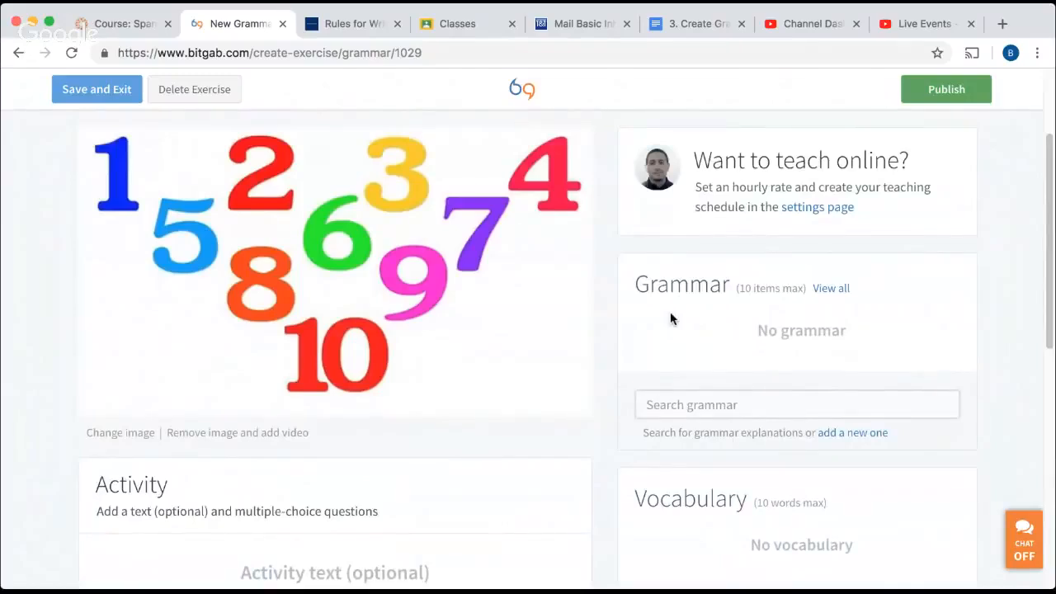
{"action": "left_click", "coordinate": [688, 404]}
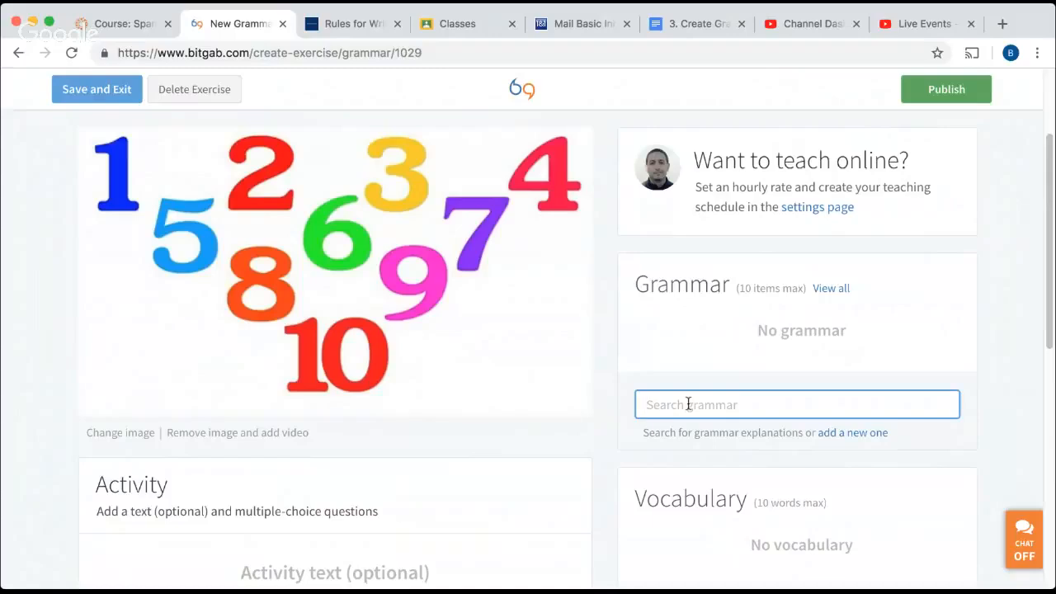
{"action": "type", "text": "capi"}
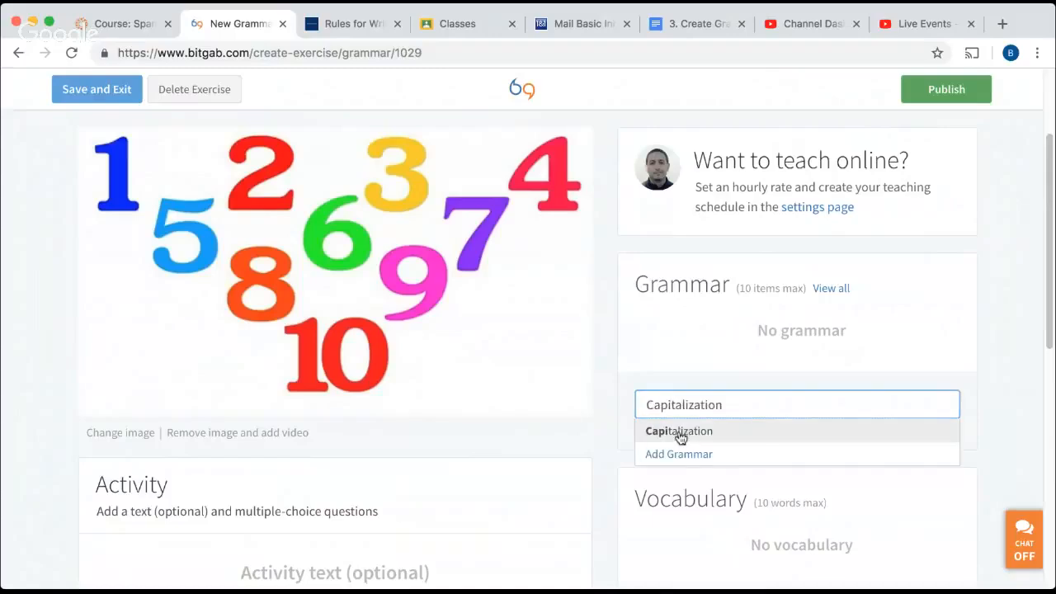
{"action": "left_click", "coordinate": [680, 432]}
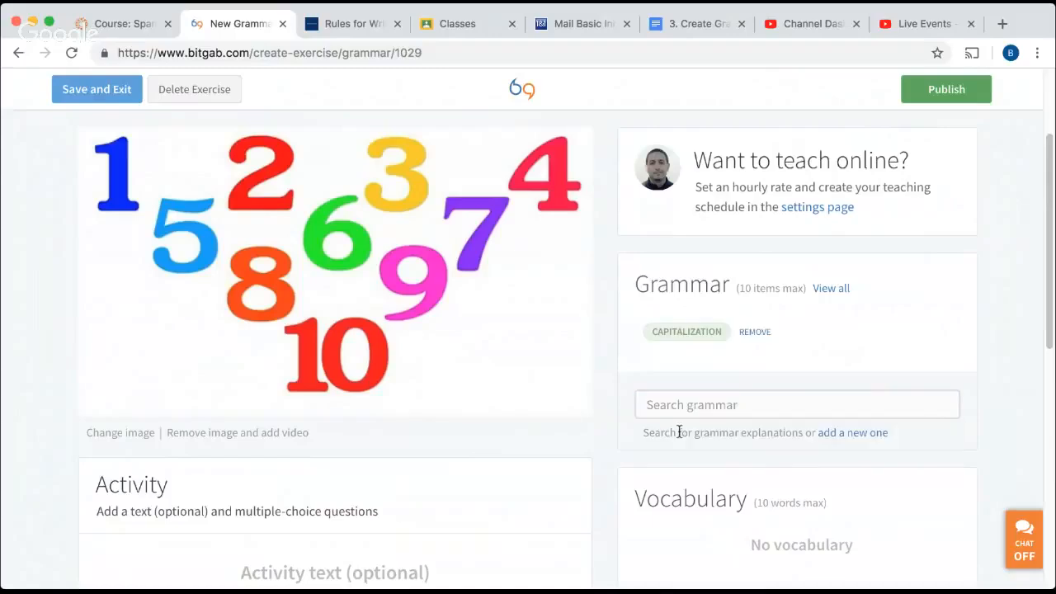
{"action": "left_click", "coordinate": [756, 333]}
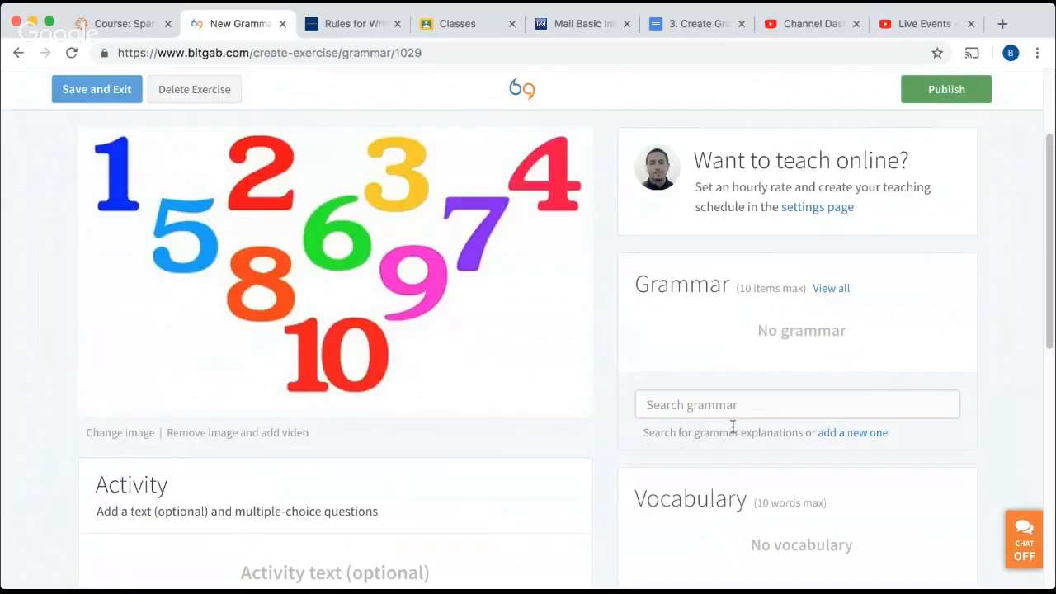
Browse the full list of grammar explanations, read the one on possessive nouns, and return to the exercise.
{"action": "left_click", "coordinate": [833, 290]}
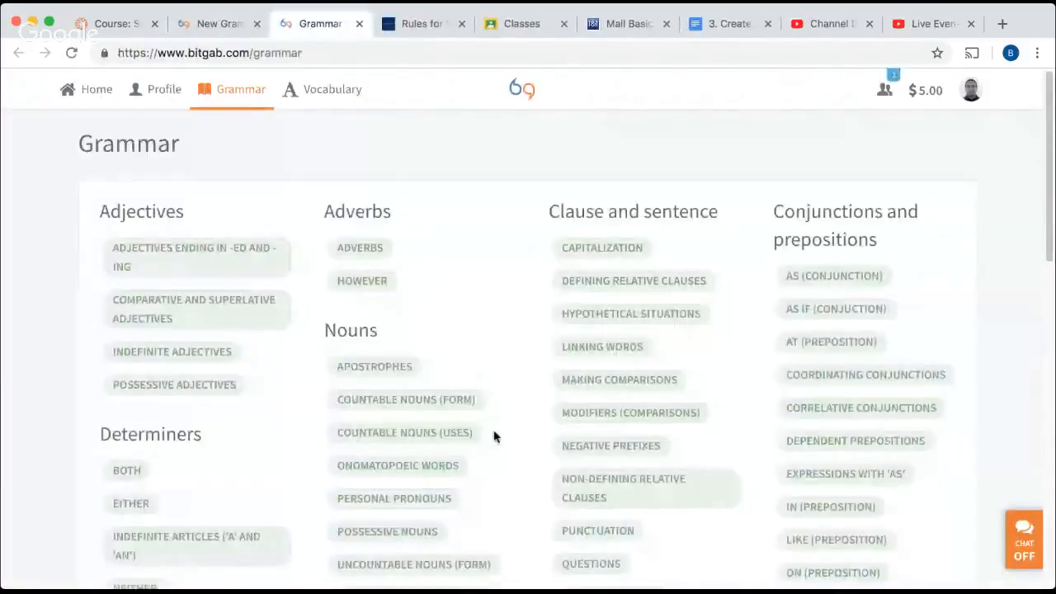
{"action": "scroll", "coordinate": [493, 437], "scroll_direction": "down", "scroll_amount": 6}
{"action": "scroll", "coordinate": [494, 436], "scroll_direction": "up", "scroll_amount": 3}
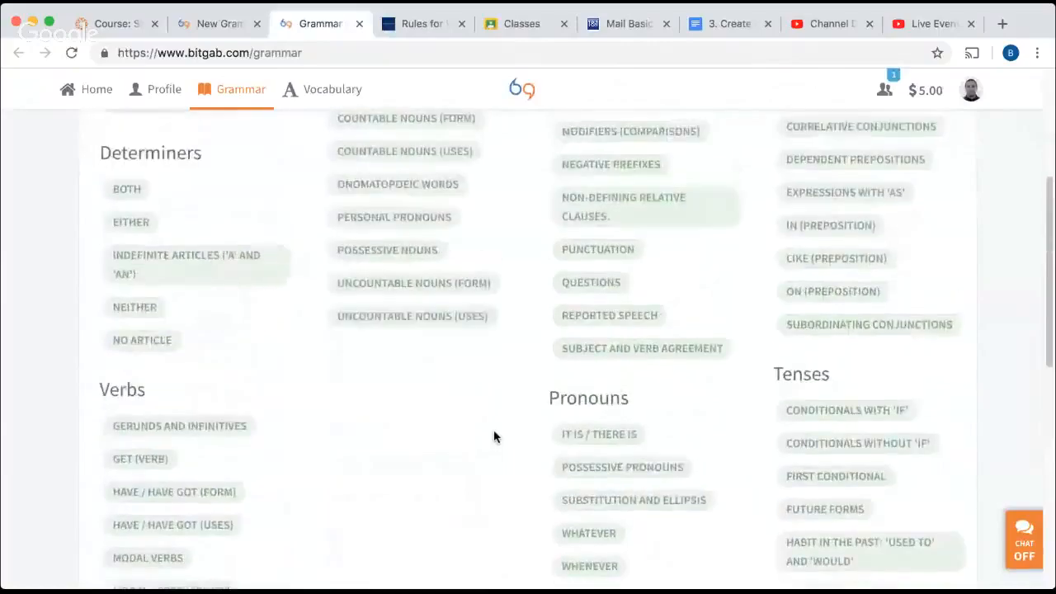
{"action": "scroll", "coordinate": [504, 319], "scroll_direction": "up", "scroll_amount": 2}
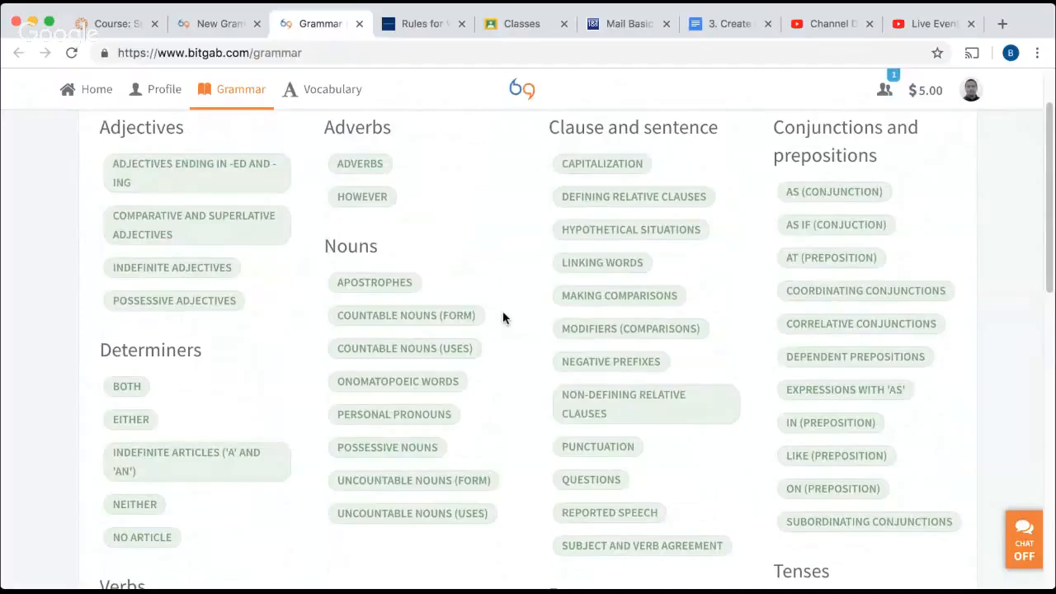
{"action": "scroll", "coordinate": [495, 338], "scroll_direction": "down", "scroll_amount": 1}
{"action": "left_click", "coordinate": [409, 412]}
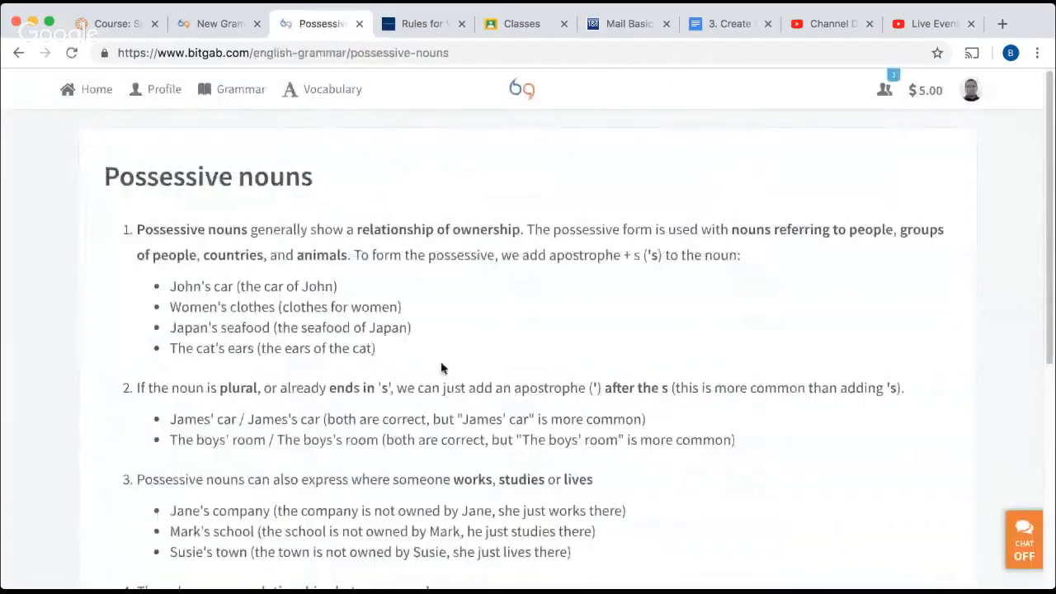
{"action": "scroll", "coordinate": [441, 365], "scroll_direction": "down", "scroll_amount": 5}
{"action": "scroll", "coordinate": [441, 366], "scroll_direction": "up", "scroll_amount": 5}
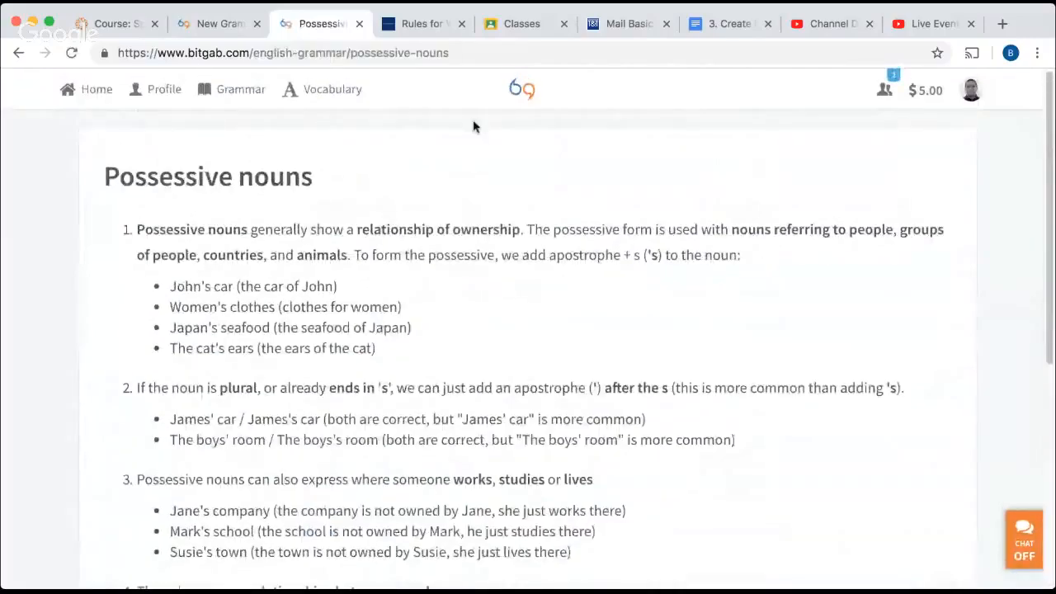
{"action": "left_click", "coordinate": [15, 52]}
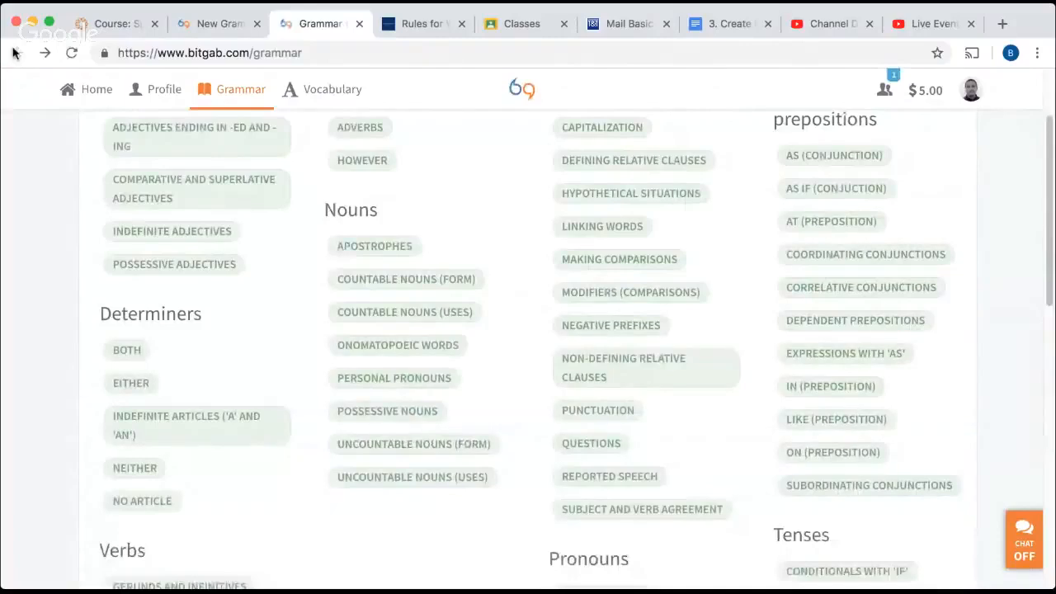
{"action": "left_click", "coordinate": [359, 24]}
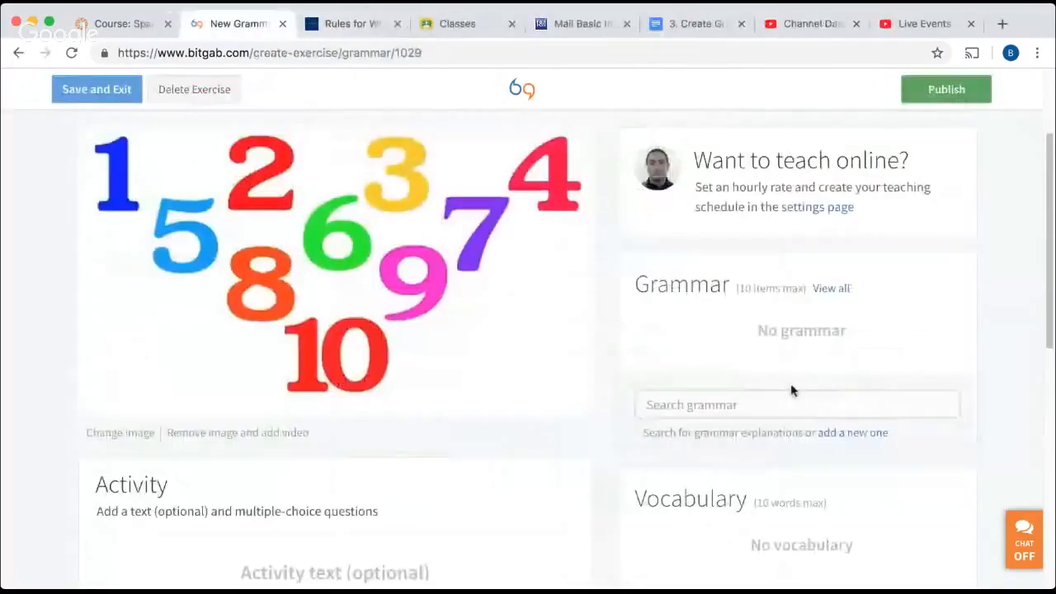
Start a new grammar explanation titled "Writing numbers as words" in the Nouns category.
{"action": "scroll", "coordinate": [792, 390], "scroll_direction": "down", "scroll_amount": 1}
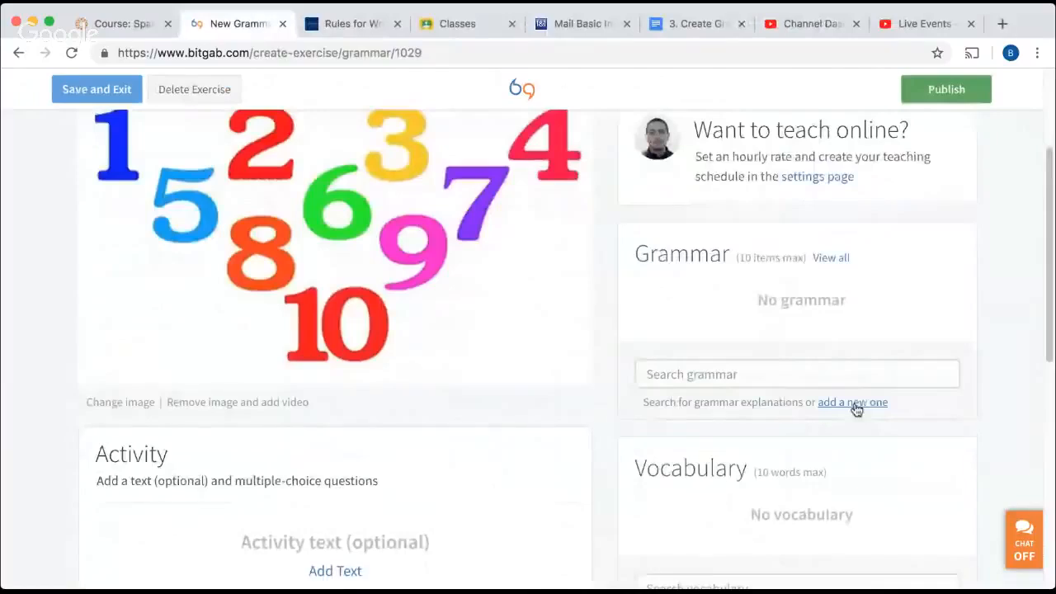
{"action": "left_click", "coordinate": [854, 402]}
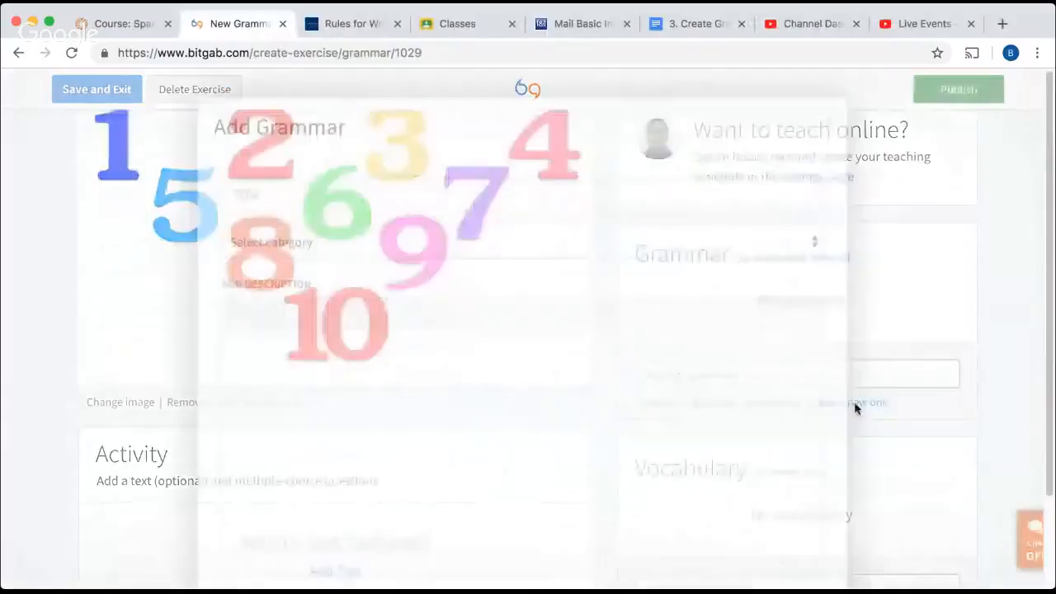
{"action": "type", "text": "Wri"}
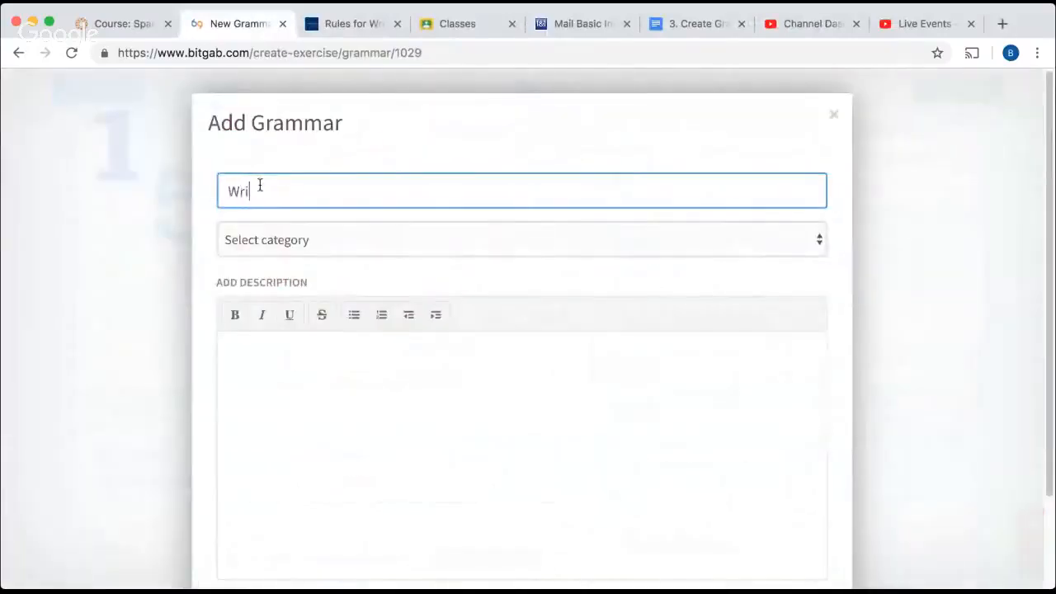
{"action": "type", "text": "ting numbers as words"}
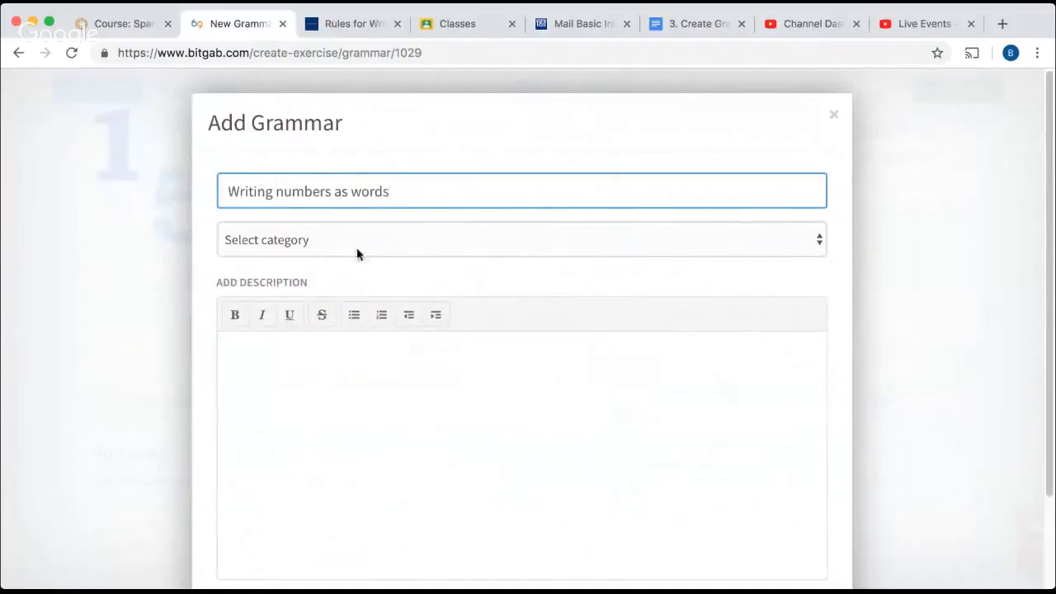
{"action": "left_click", "coordinate": [454, 248]}
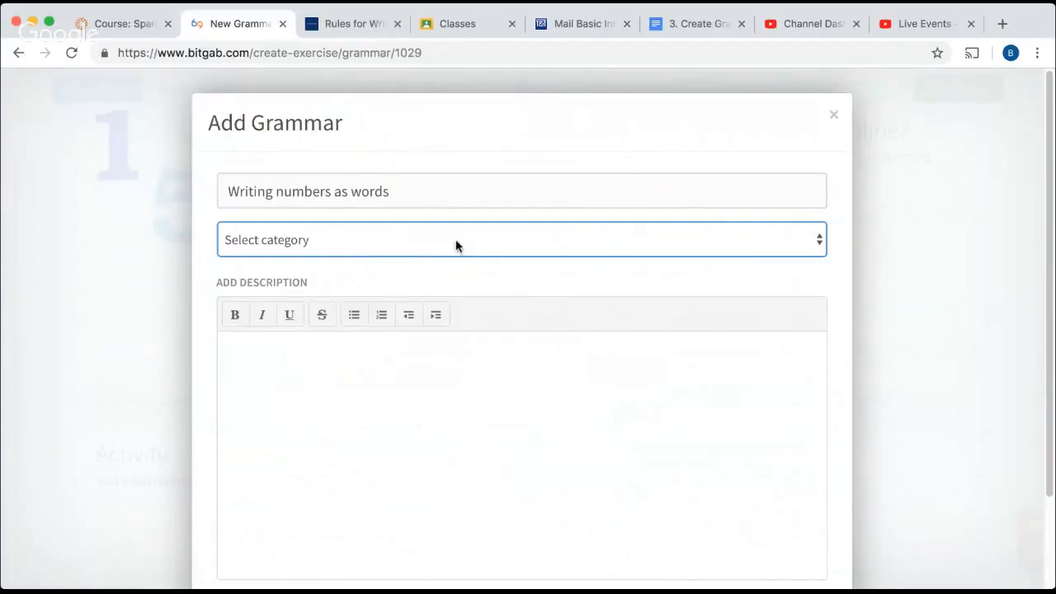
{"action": "key", "text": "n"}
{"action": "left_click", "coordinate": [255, 360]}
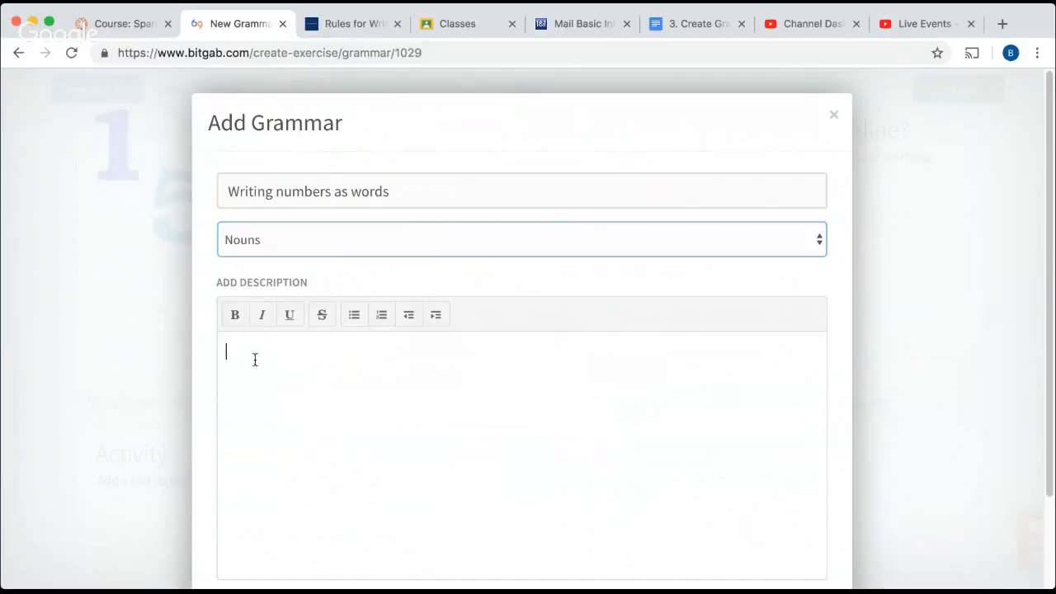
Copy the first three "Writing Numbers" paragraphs from the grammarbook.com page into the grammar explanation's description and save it.
{"action": "left_click", "coordinate": [346, 23]}
{"action": "scroll", "coordinate": [100, 320], "scroll_direction": "down", "scroll_amount": 2}
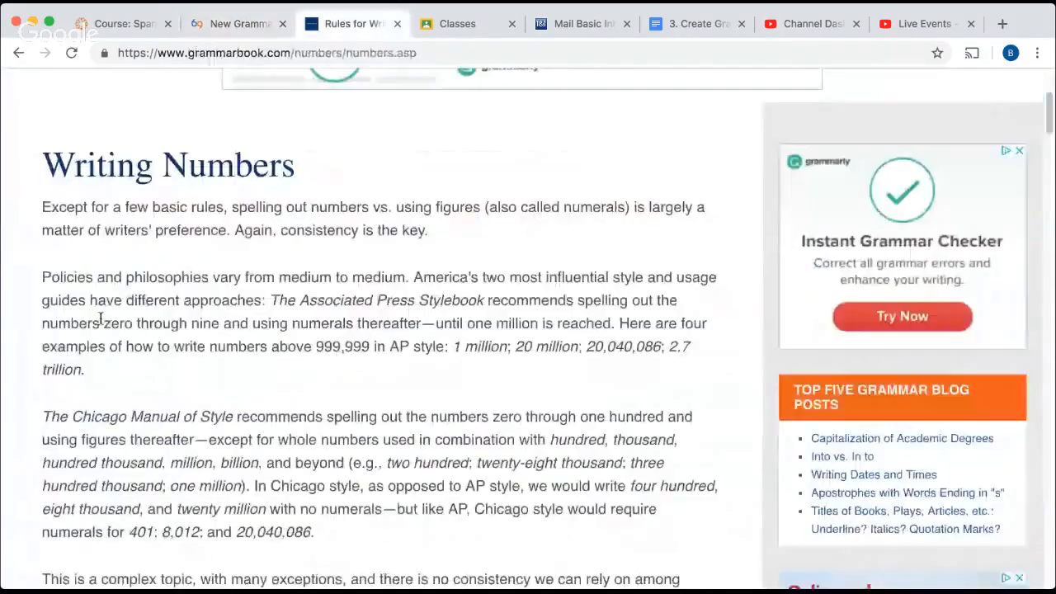
{"action": "left_click_drag", "start_coordinate": [42, 207], "coordinate": [501, 531]}
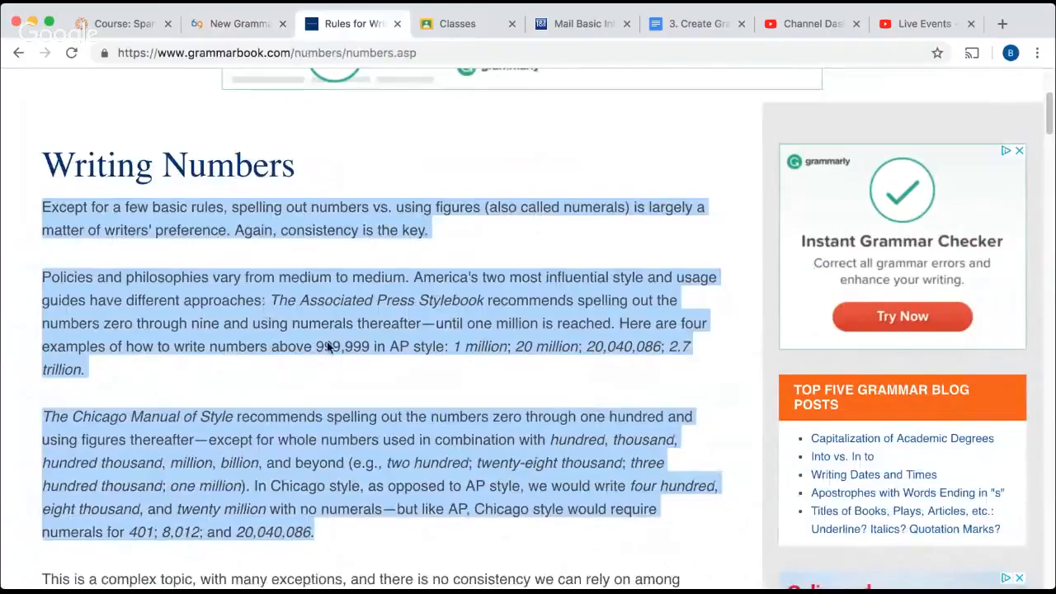
{"action": "left_click", "coordinate": [243, 25]}
{"action": "left_click", "coordinate": [250, 368]}
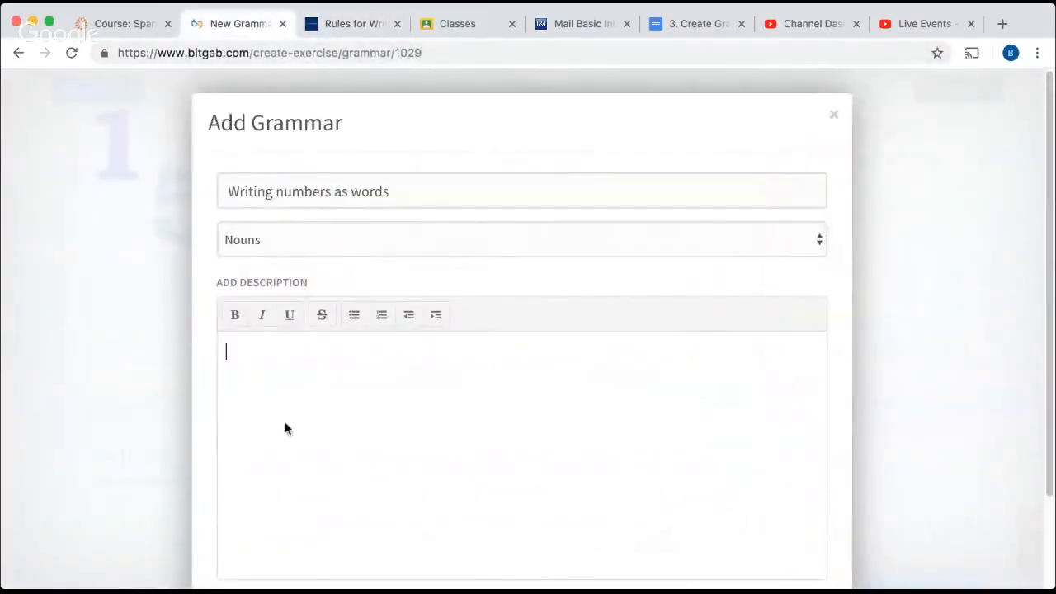
{"action": "key", "text": "super+v"}
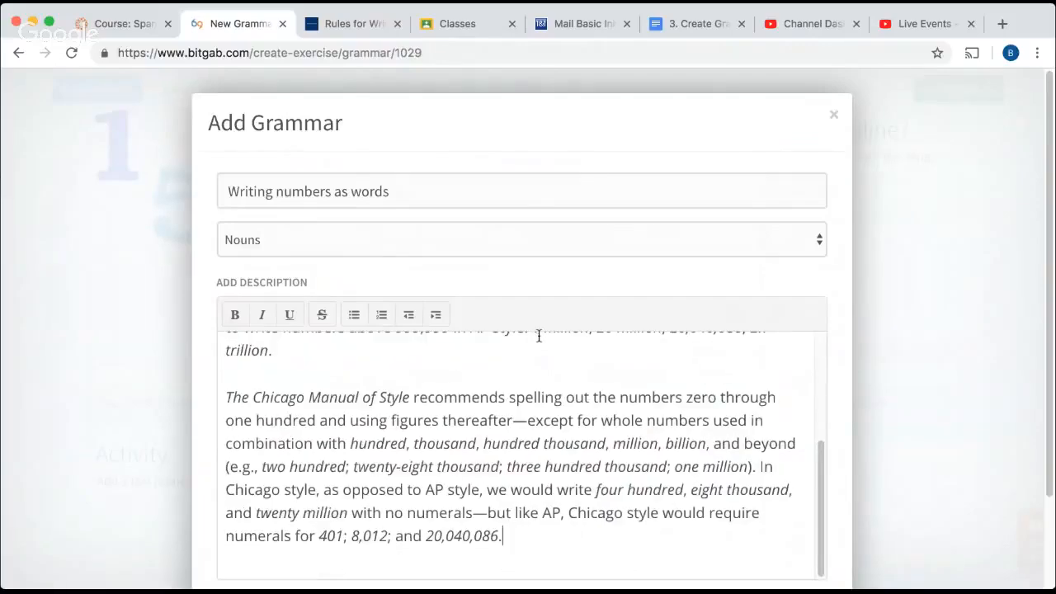
{"action": "scroll", "coordinate": [703, 550], "scroll_direction": "down", "scroll_amount": 3}
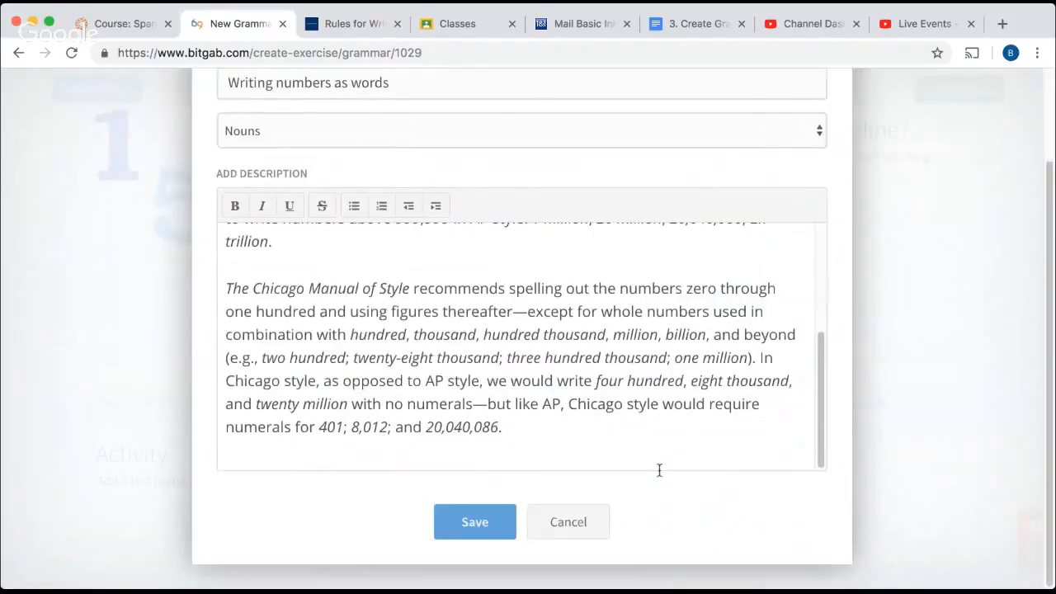
{"action": "left_click", "coordinate": [473, 520]}
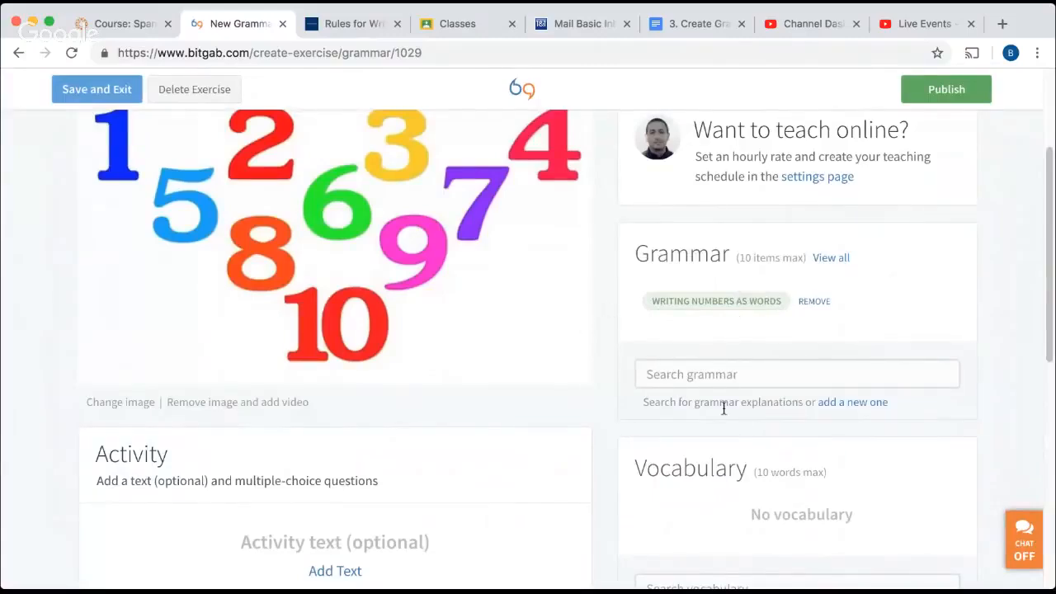
Search the existing vocabulary for the word "number".
{"action": "scroll", "coordinate": [724, 401], "scroll_direction": "down", "scroll_amount": 3}
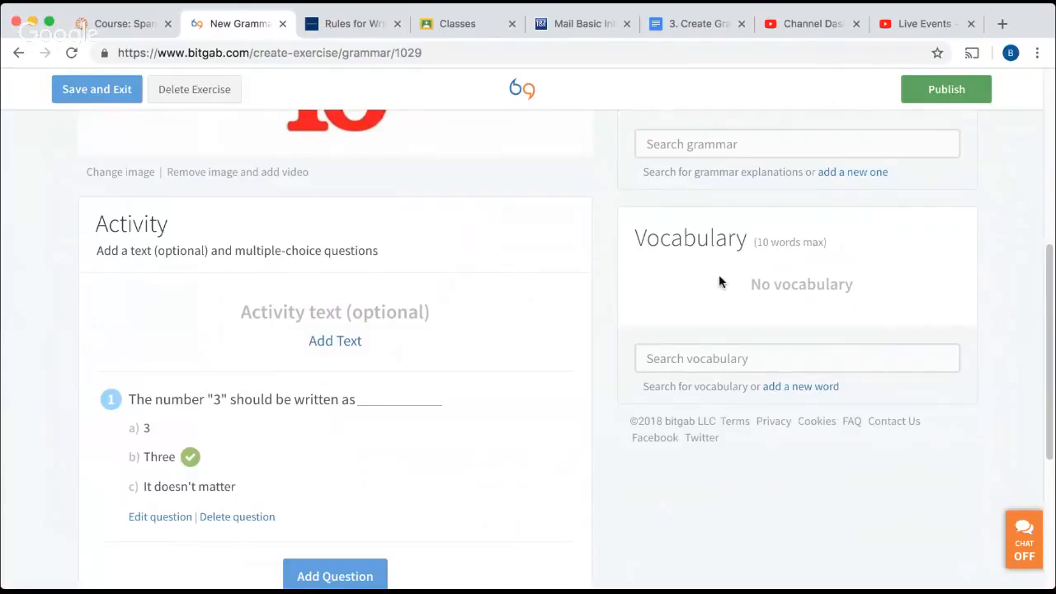
{"action": "left_click", "coordinate": [670, 361]}
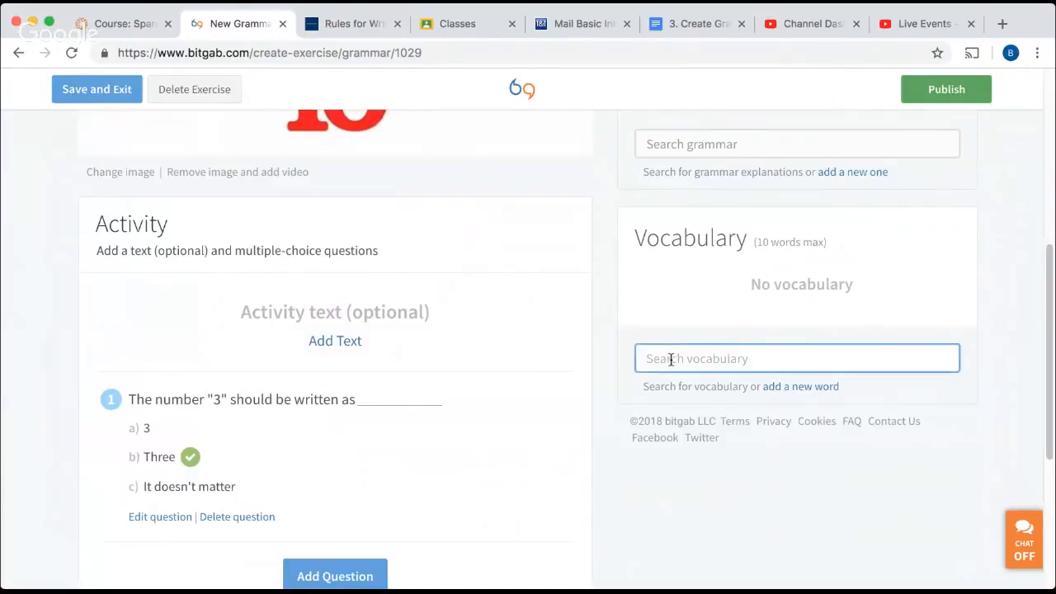
{"action": "type", "text": "num"}
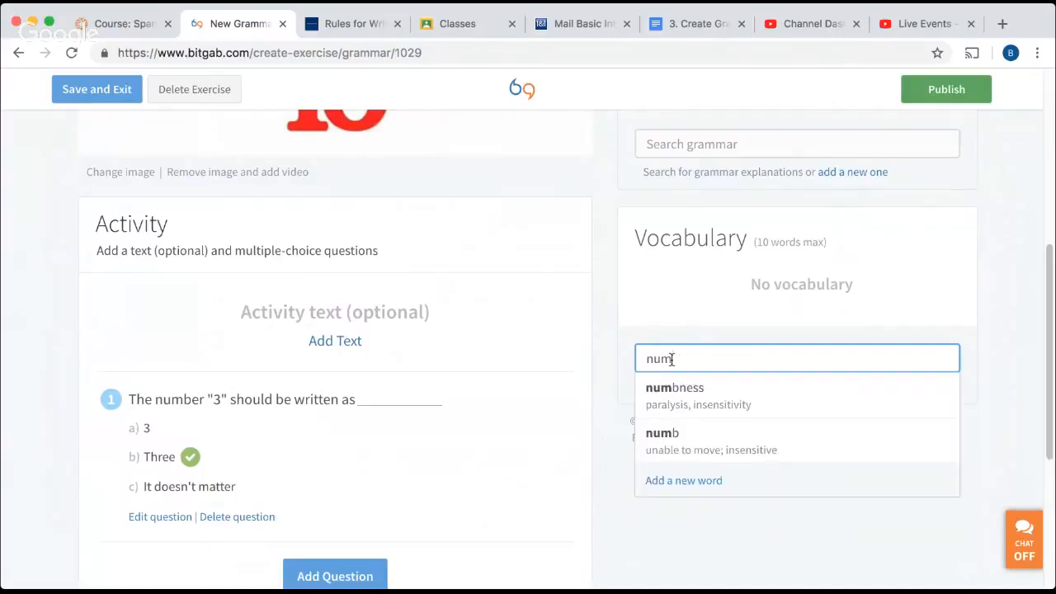
{"action": "type", "text": "ber"}
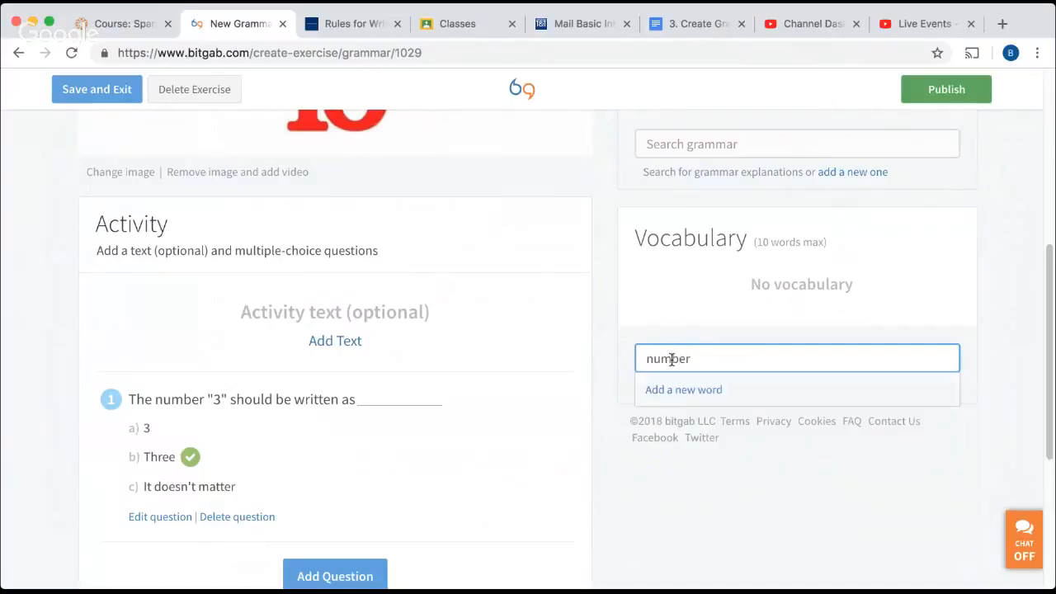
Add the new vocabulary word "number" with the definition "a digit" to the exercise and save it.
{"action": "left_click", "coordinate": [700, 391]}
{"action": "left_click", "coordinate": [376, 188]}
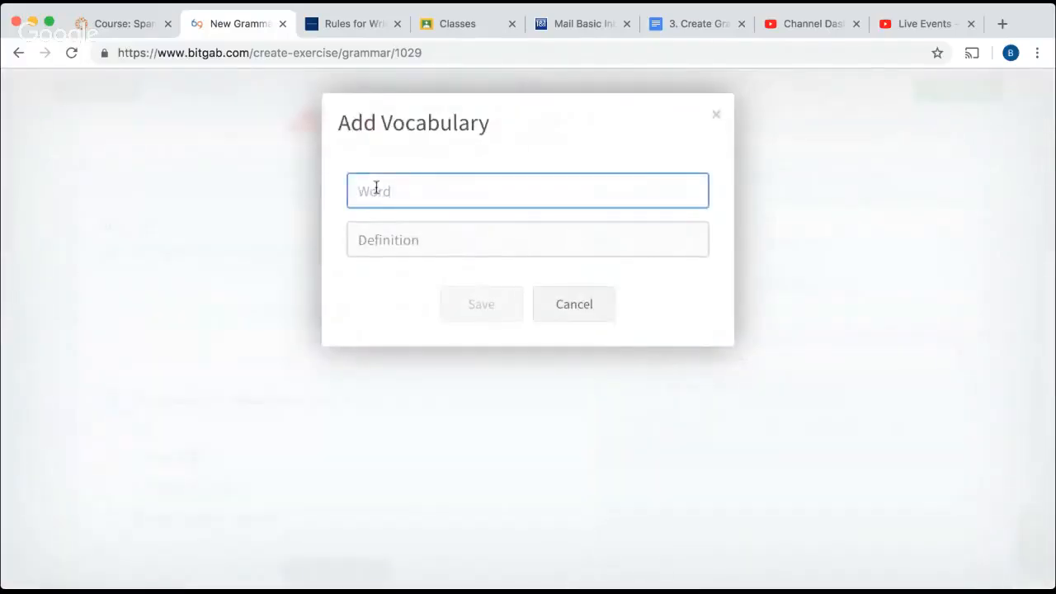
{"action": "type", "text": "number"}
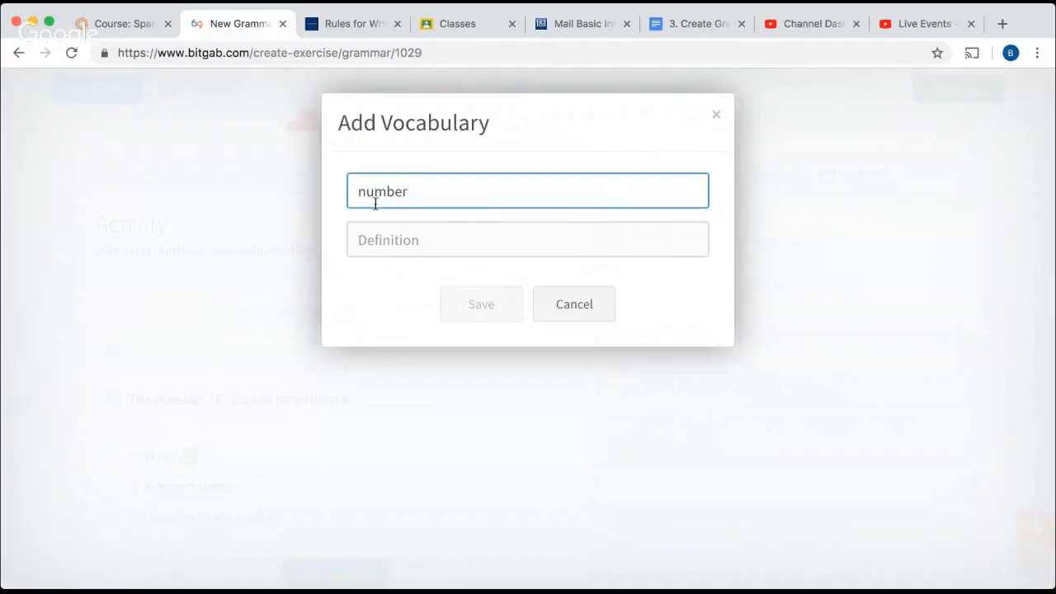
{"action": "left_click", "coordinate": [384, 238]}
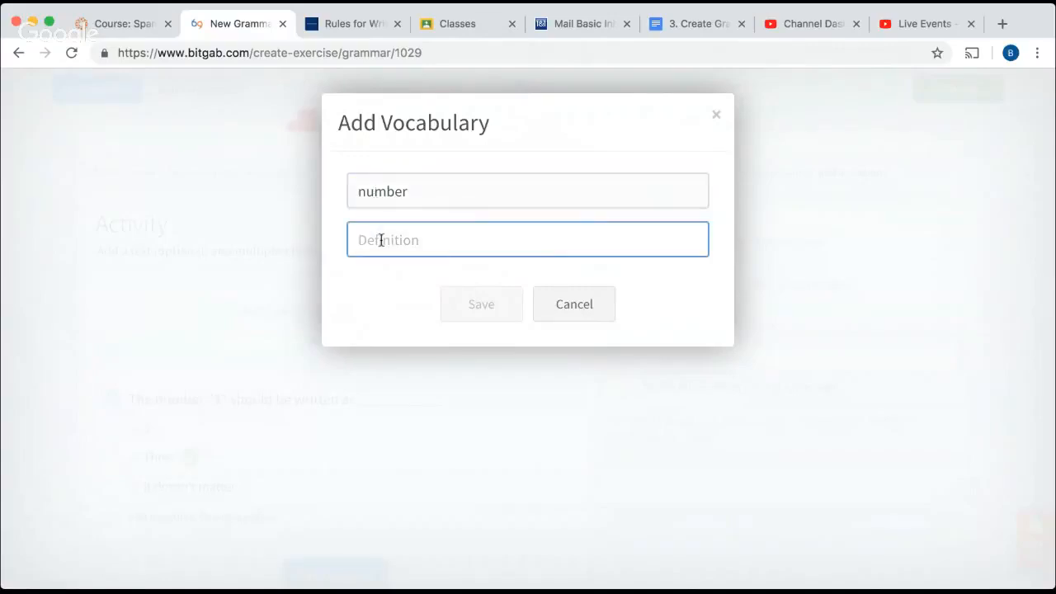
{"action": "type", "text": "a "}
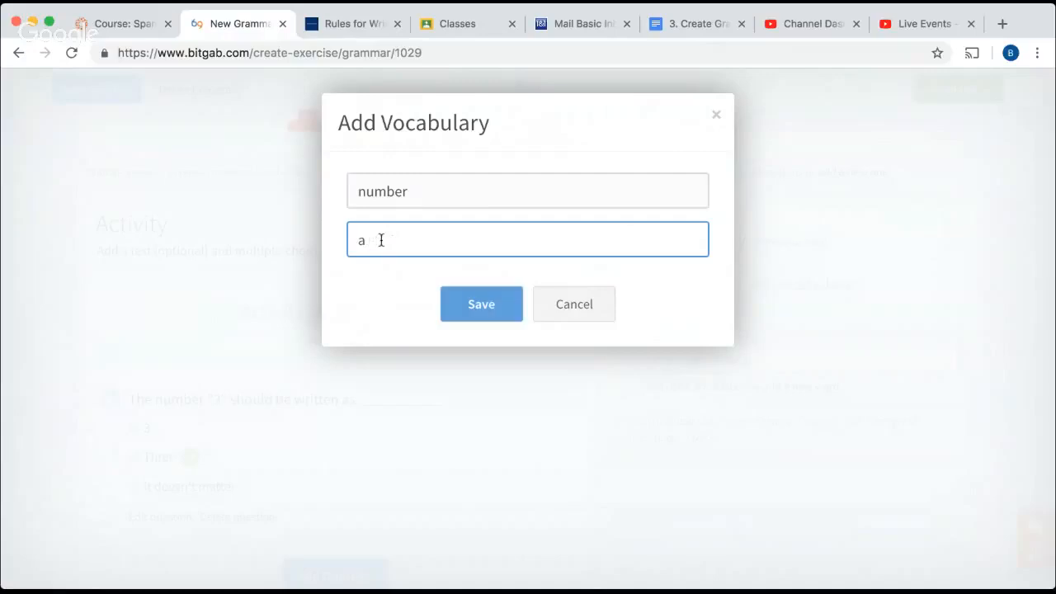
{"action": "type", "text": "digit"}
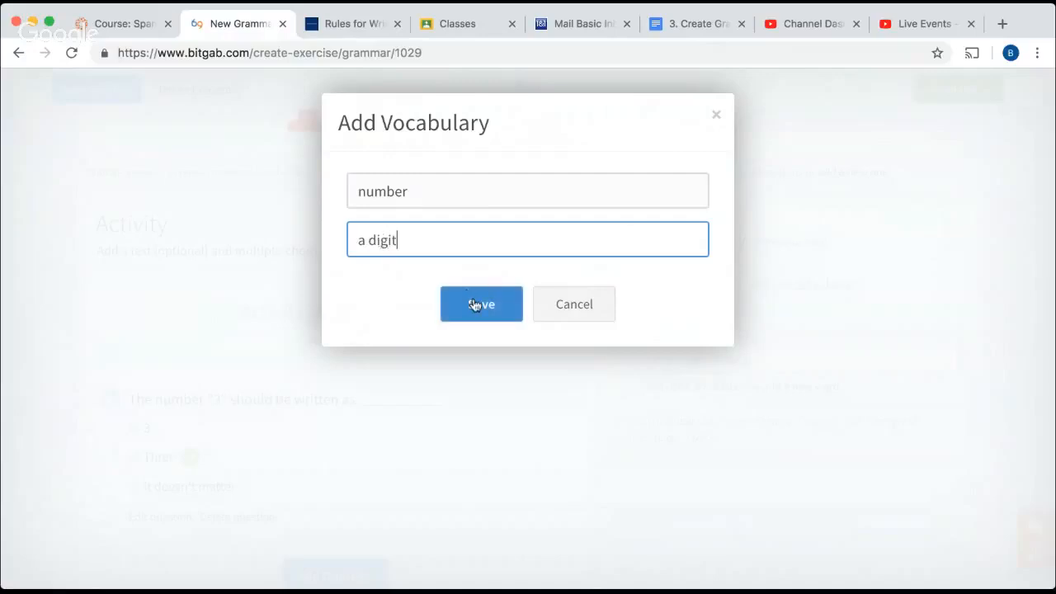
{"action": "left_click", "coordinate": [475, 306]}
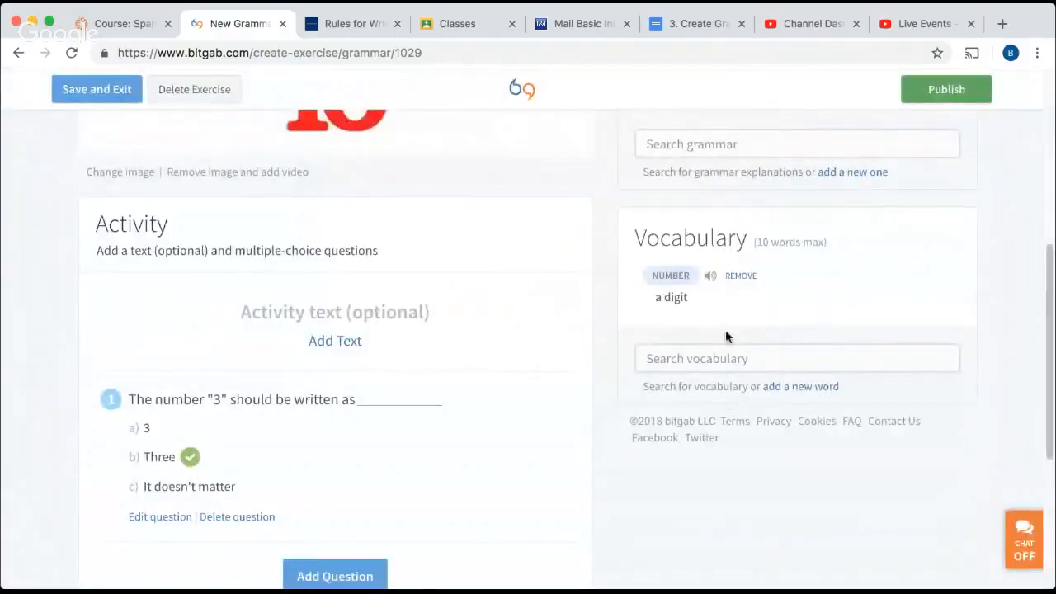
Review the whole exercise, including the image, activity question, discussion question, grammar explanation and vocabulary.
{"action": "scroll", "coordinate": [590, 384], "scroll_direction": "down", "scroll_amount": 4}
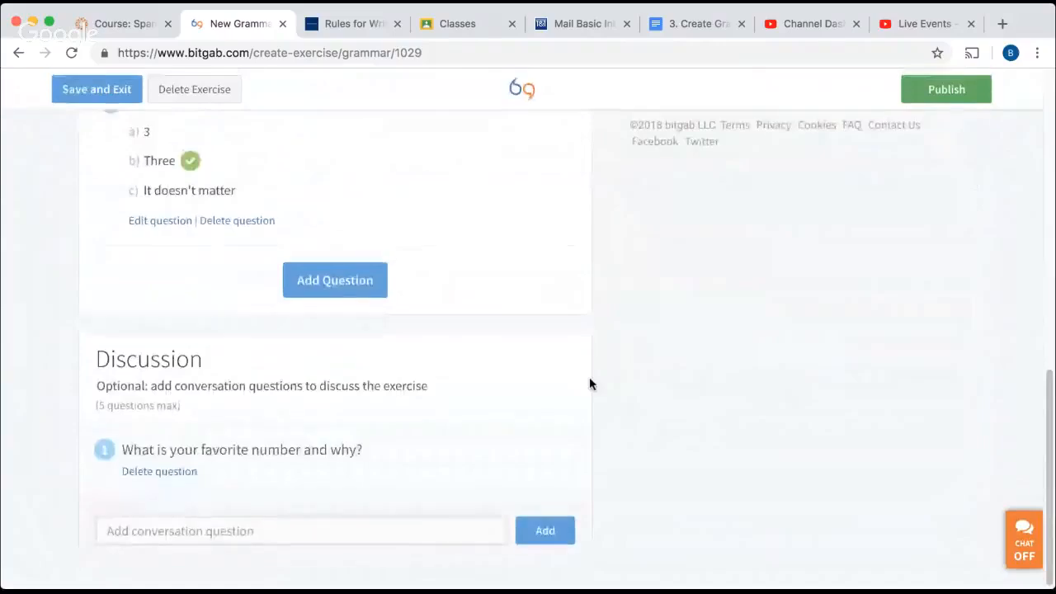
{"action": "scroll", "coordinate": [589, 383], "scroll_direction": "up", "scroll_amount": 10}
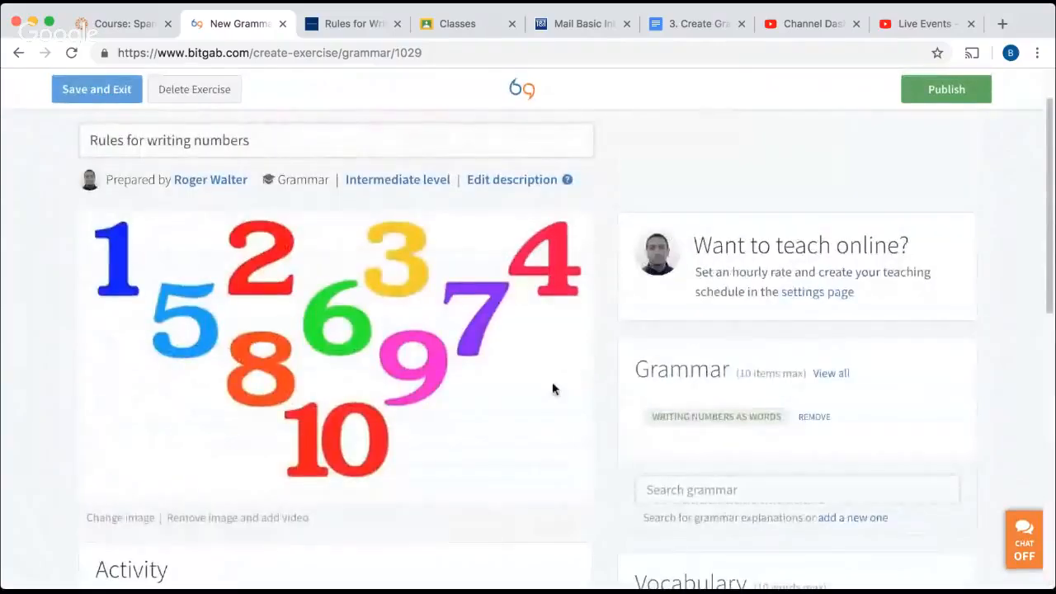
{"action": "scroll", "coordinate": [331, 328], "scroll_direction": "down", "scroll_amount": 3}
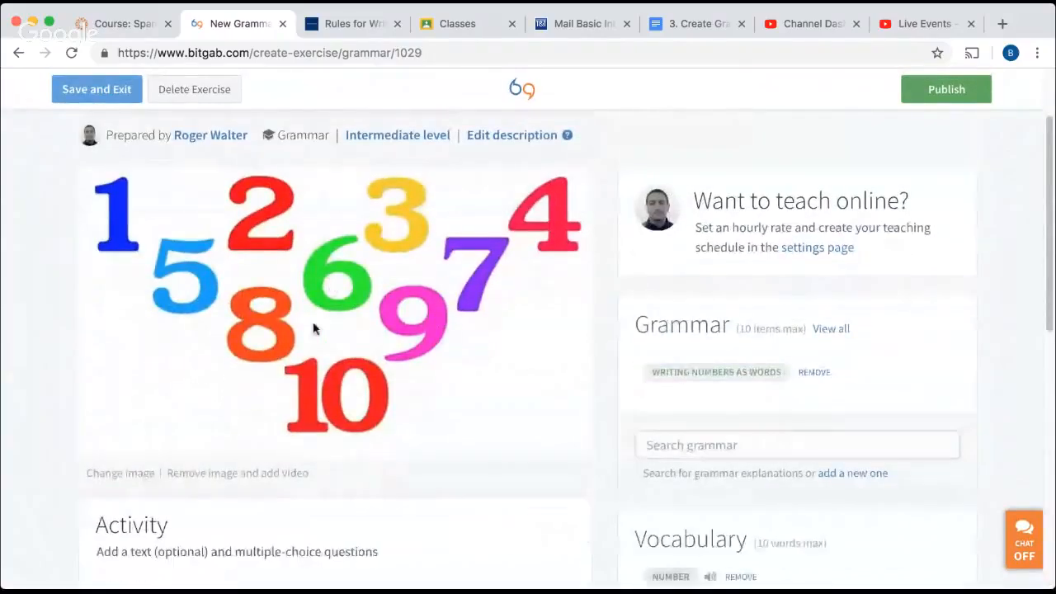
{"action": "scroll", "coordinate": [250, 362], "scroll_direction": "down", "scroll_amount": 4}
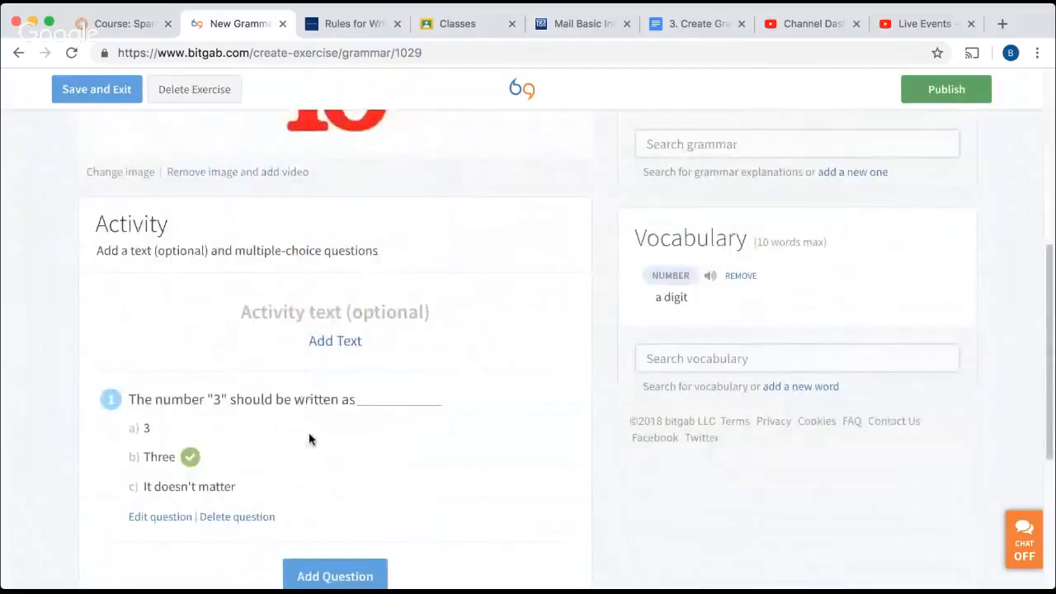
{"action": "scroll", "coordinate": [308, 438], "scroll_direction": "down", "scroll_amount": 5}
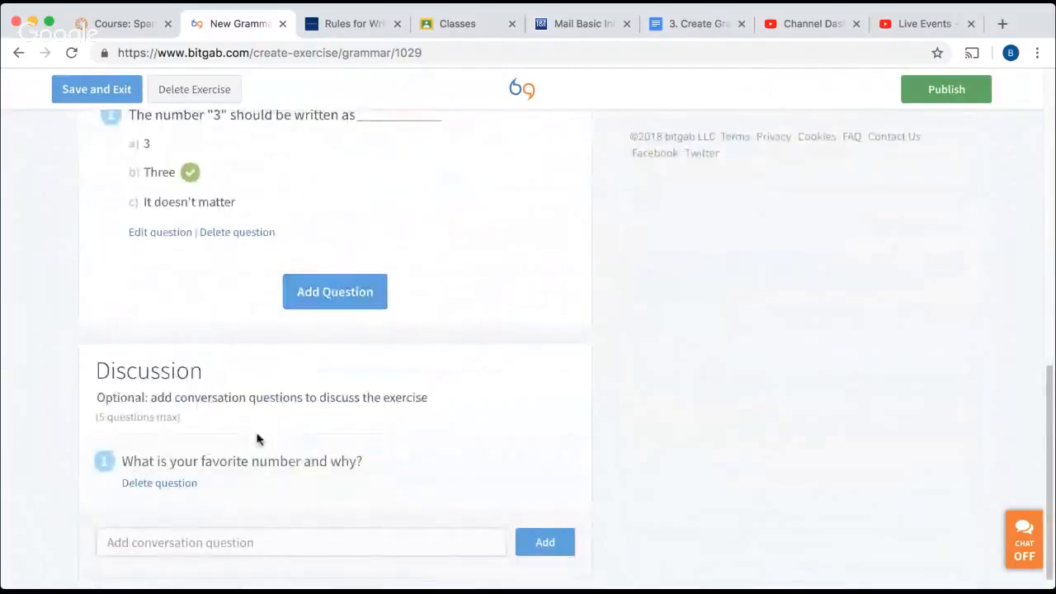
{"action": "scroll", "coordinate": [300, 409], "scroll_direction": "up", "scroll_amount": 6}
{"action": "scroll", "coordinate": [300, 411], "scroll_direction": "up", "scroll_amount": 4}
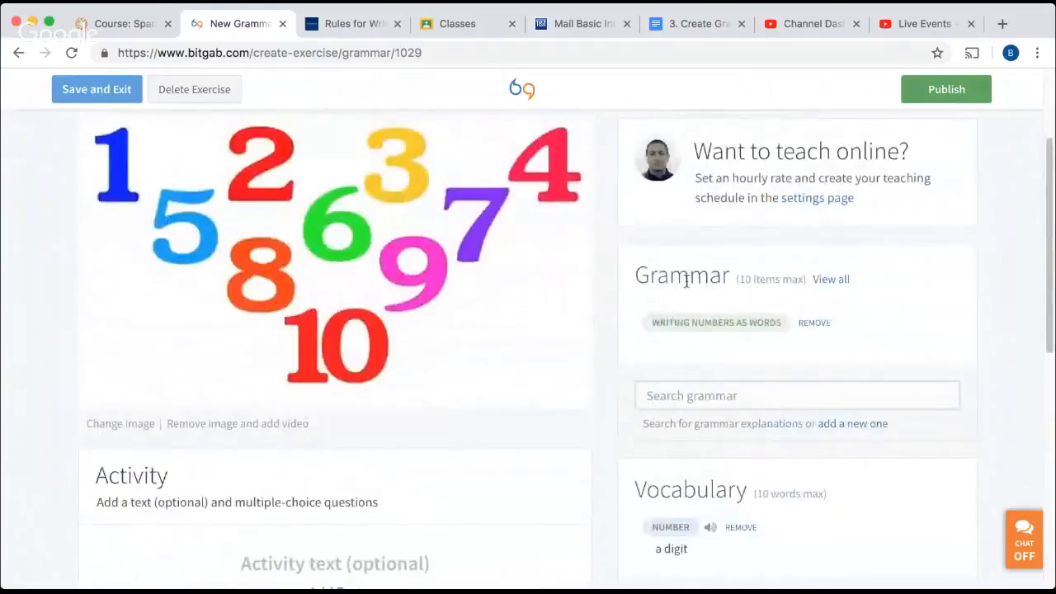
{"action": "scroll", "coordinate": [704, 321], "scroll_direction": "down", "scroll_amount": 4}
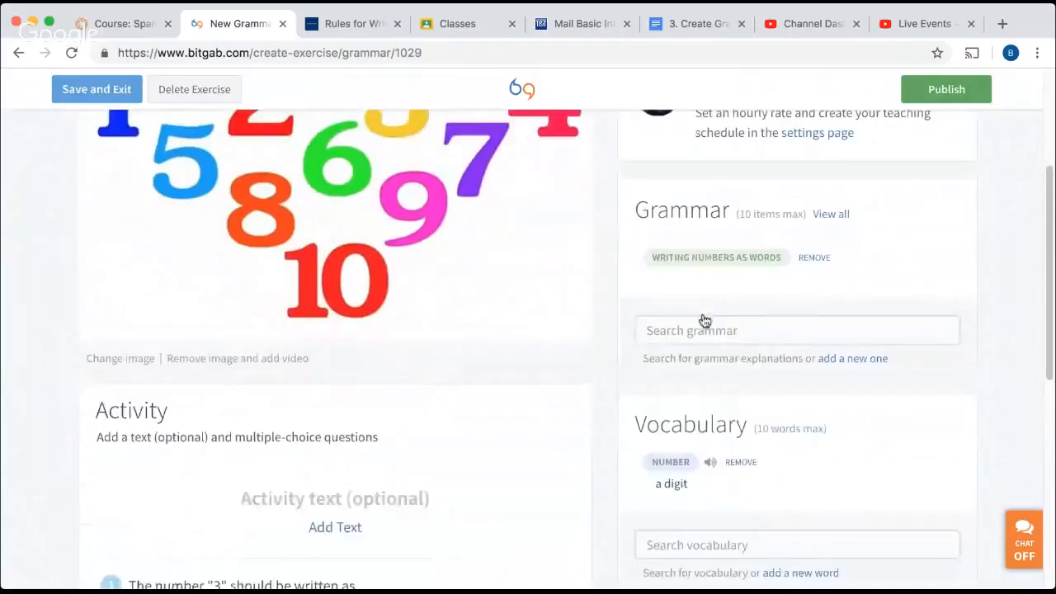
{"action": "scroll", "coordinate": [719, 319], "scroll_direction": "up", "scroll_amount": 3}
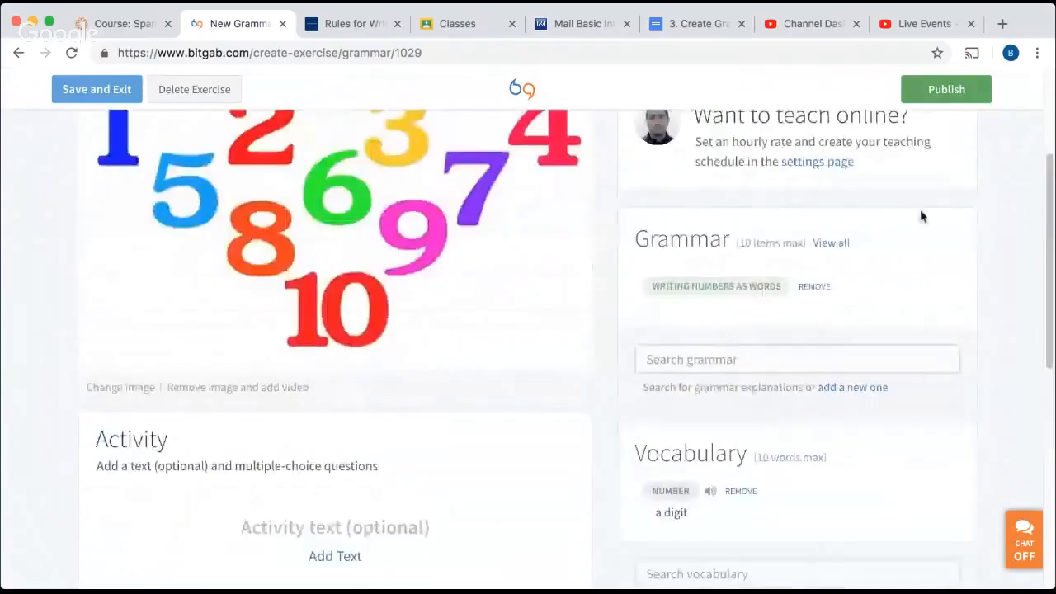
Publish the finished grammar exercise on bitgab.
{"action": "left_click", "coordinate": [941, 91]}
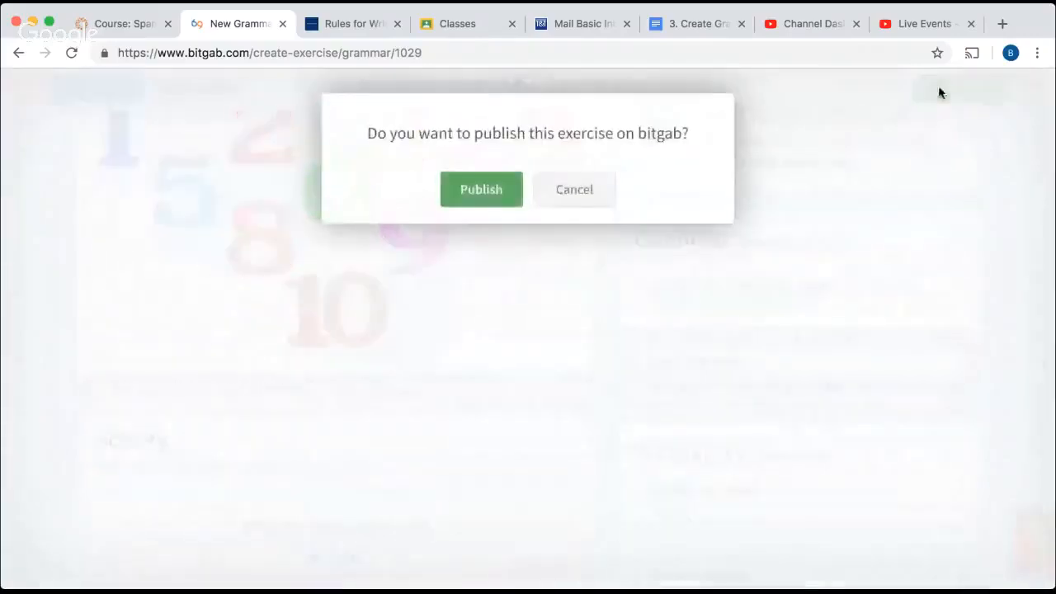